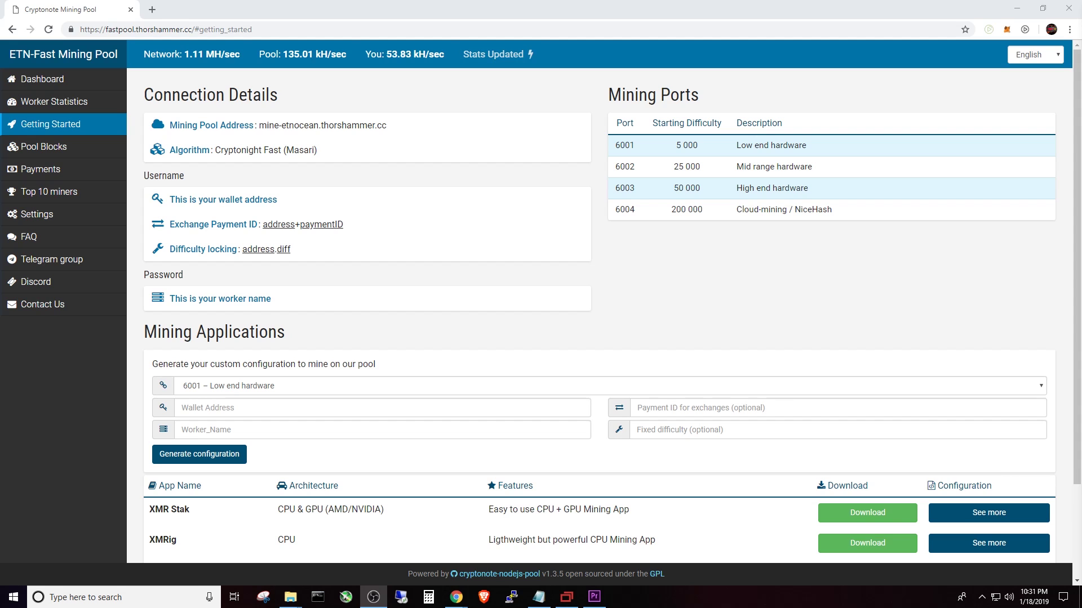
# - Open Worker Statistics and highlight the Total Paid amount of 432.8 ETN-Fast
pyautogui.click(50, 101)
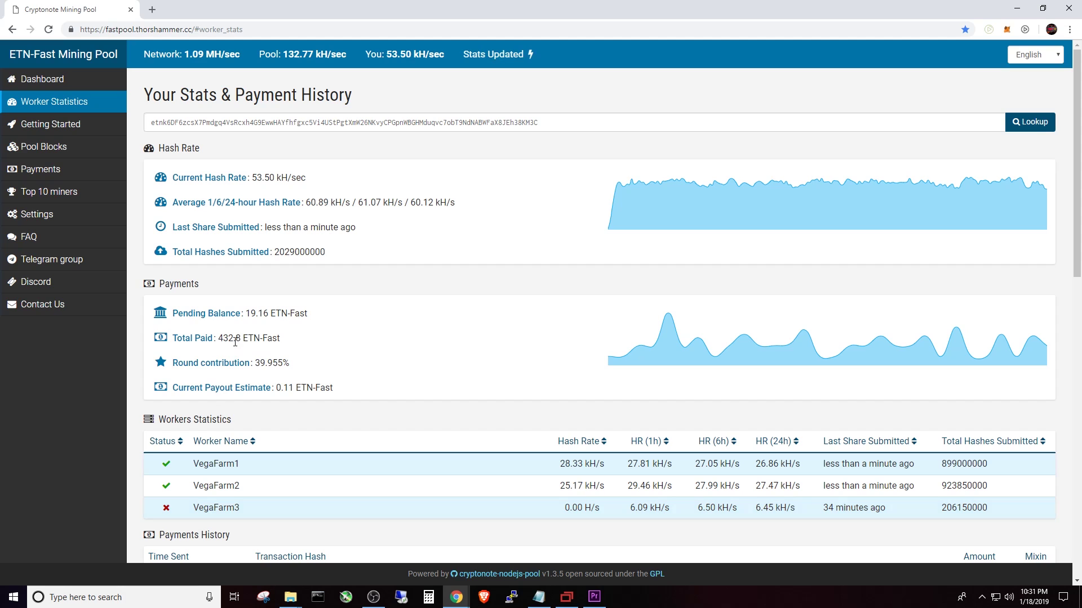
pyautogui.moveTo(245, 337); pyautogui.dragTo(220, 337)
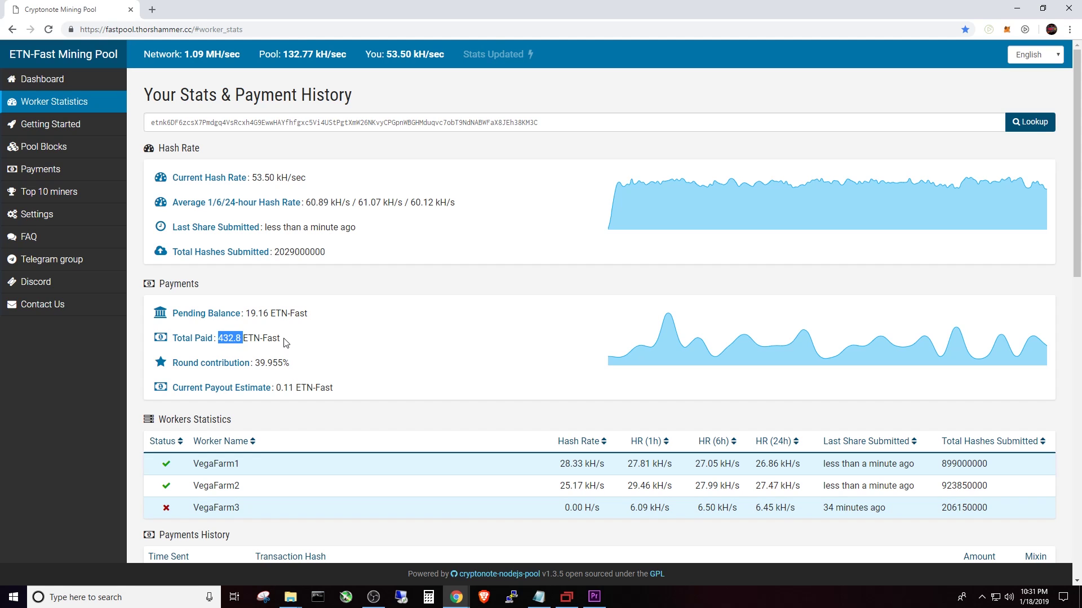
pyautogui.moveTo(280, 340); pyautogui.dragTo(243, 341)
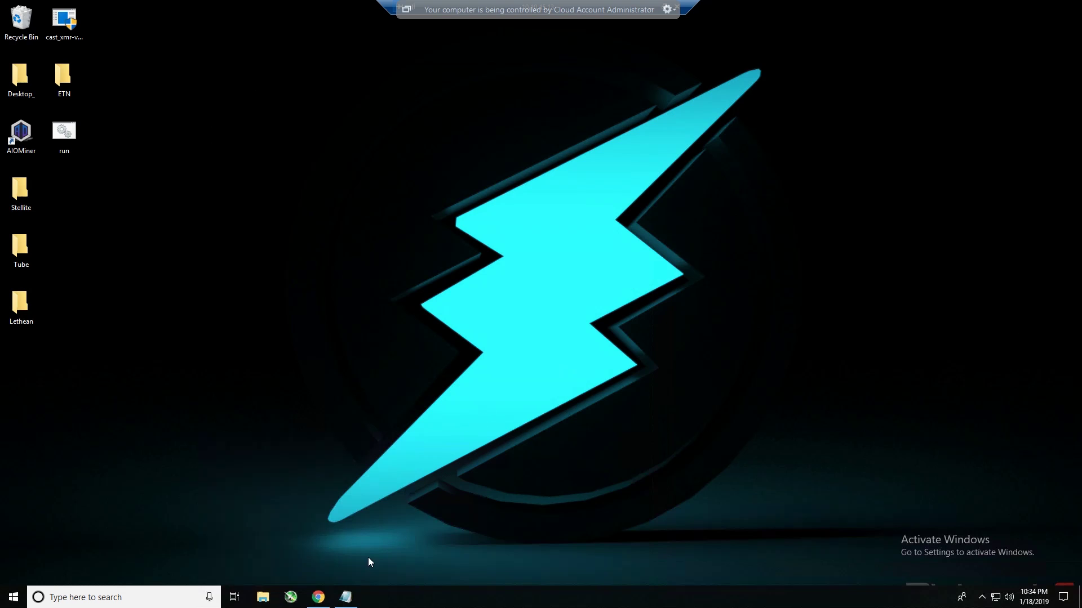
# - Restore Chrome and download Cast XMR 1.6.6 for Windows (64 bit)
pyautogui.click(319, 596)
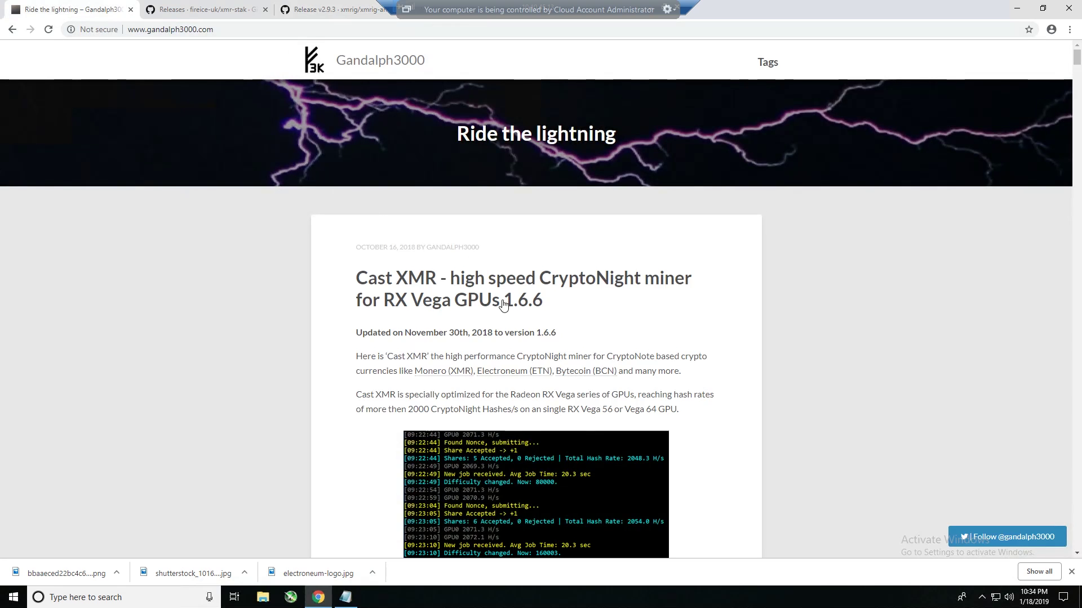
pyautogui.scroll(-3, 694, 315)
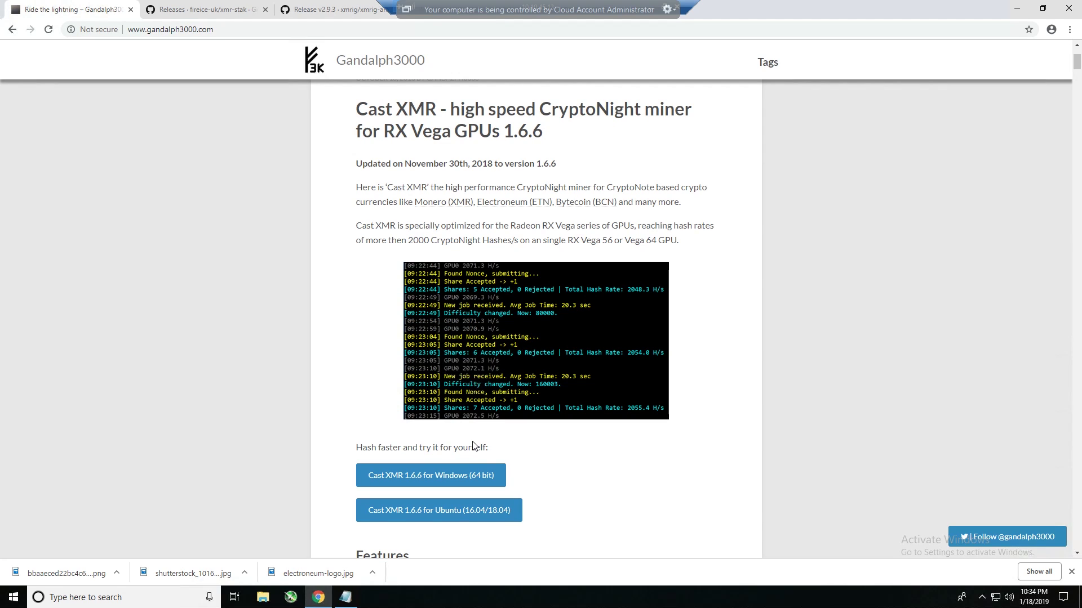
pyautogui.click(461, 482)
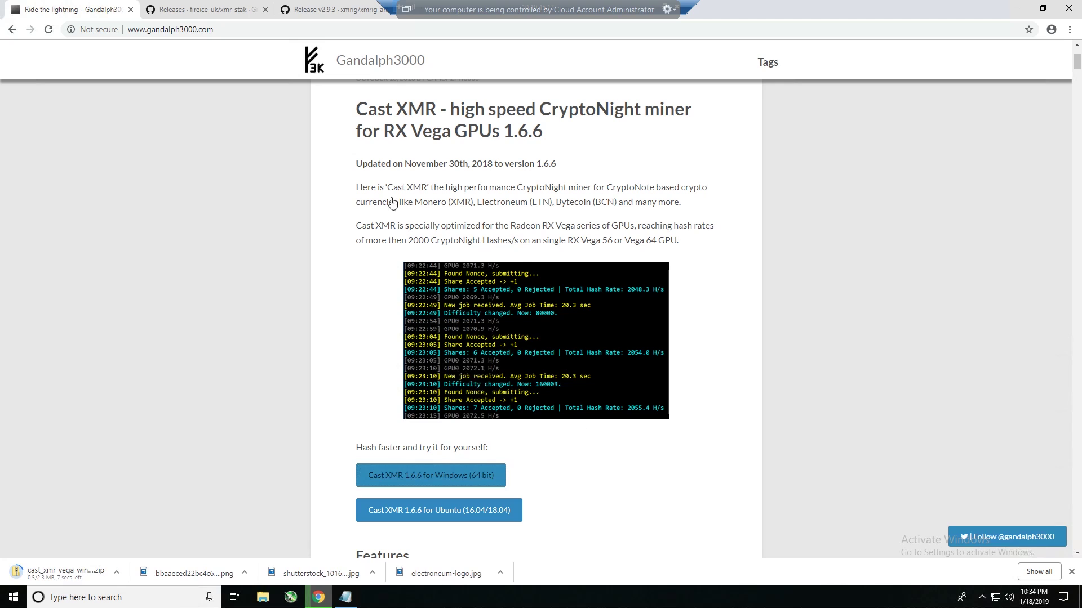
# - Download xmr-stak-win64-2.7.1.zip from the xmr-stak GitHub releases page
pyautogui.moveTo(187, 9)
pyautogui.click(183, 11)
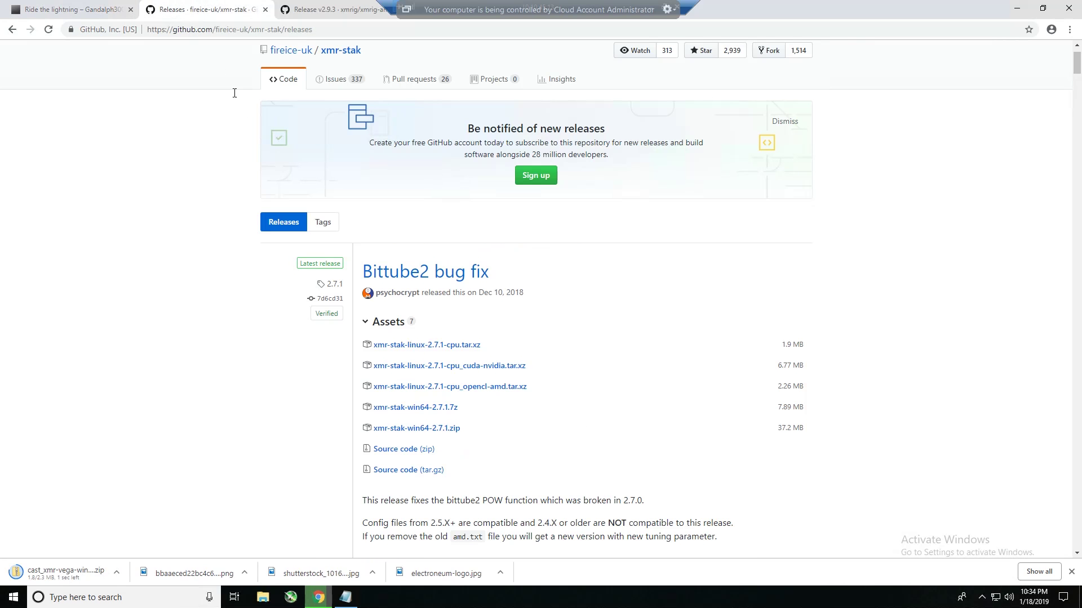
pyautogui.click(446, 430)
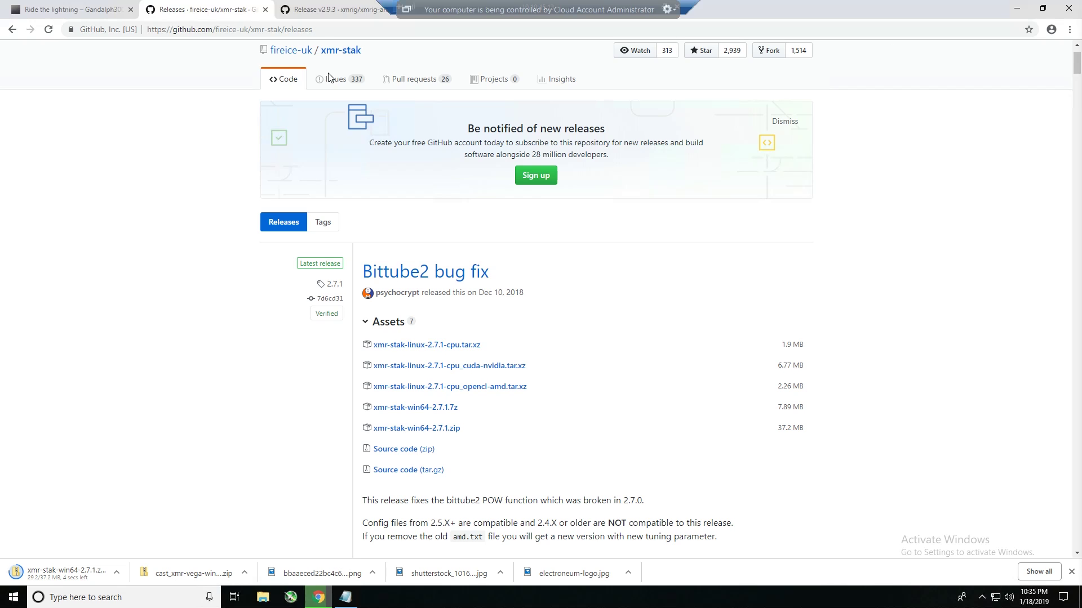
# - Scroll down to the Notes on the xmrig-amd v2.9.3 GitHub release page
pyautogui.click(334, 9)
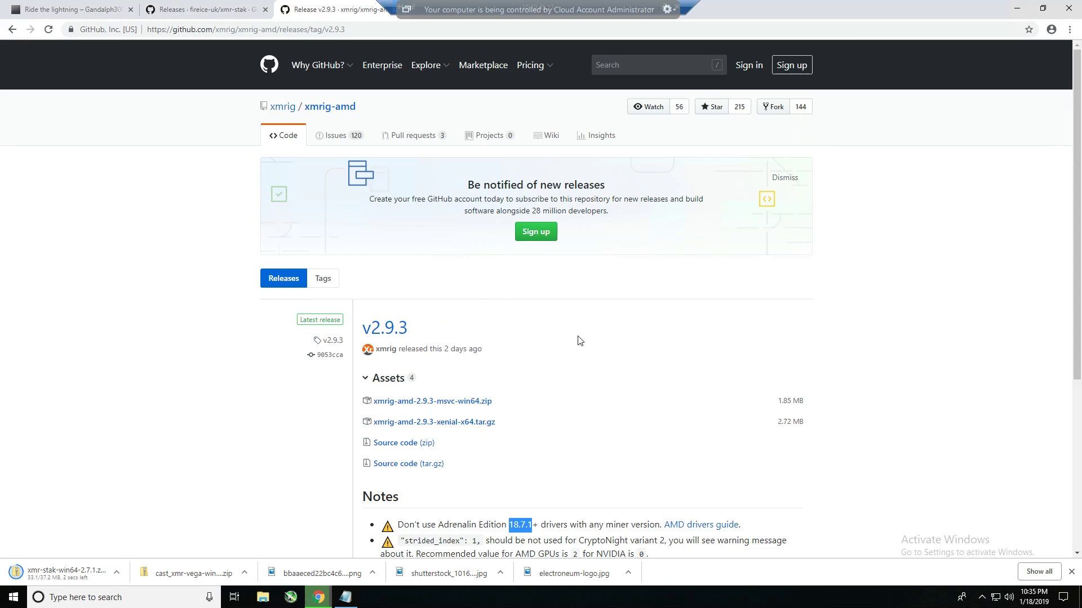
pyautogui.scroll(-1, 580, 342)
pyautogui.scroll(-1, 475, 345)
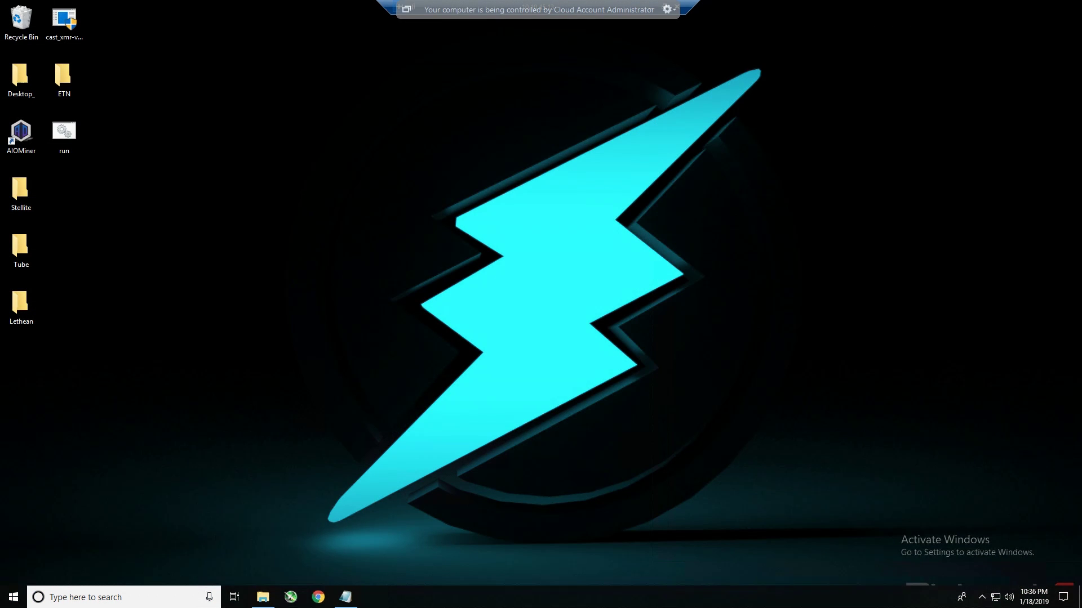
# - Extract the cast_xmr-vega-win64_166 zip in Downloads to its suggested folder
pyautogui.click(262, 597)
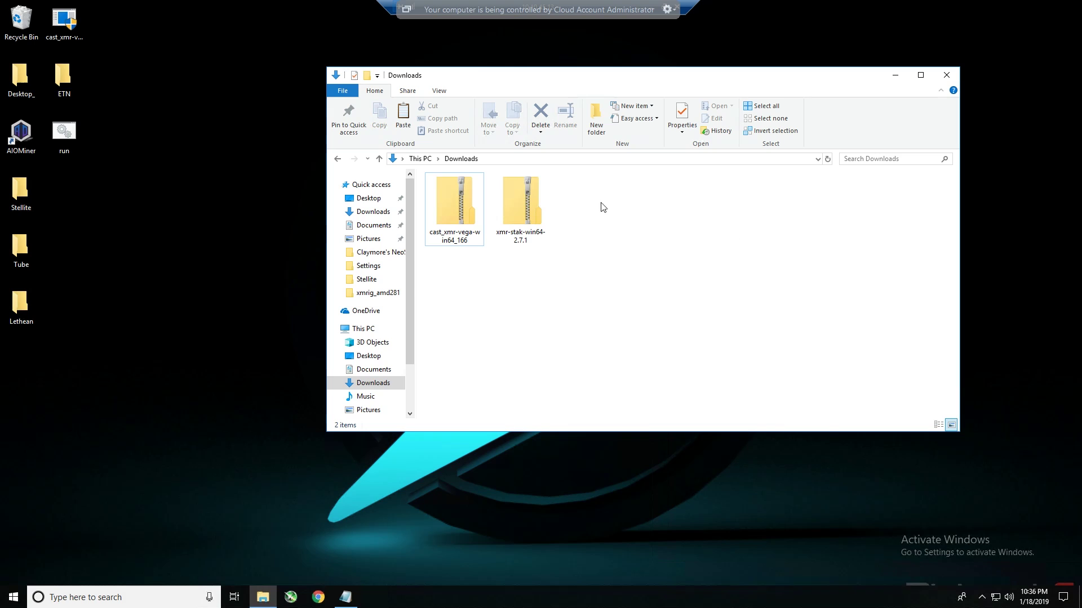
pyautogui.doubleClick(450, 202)
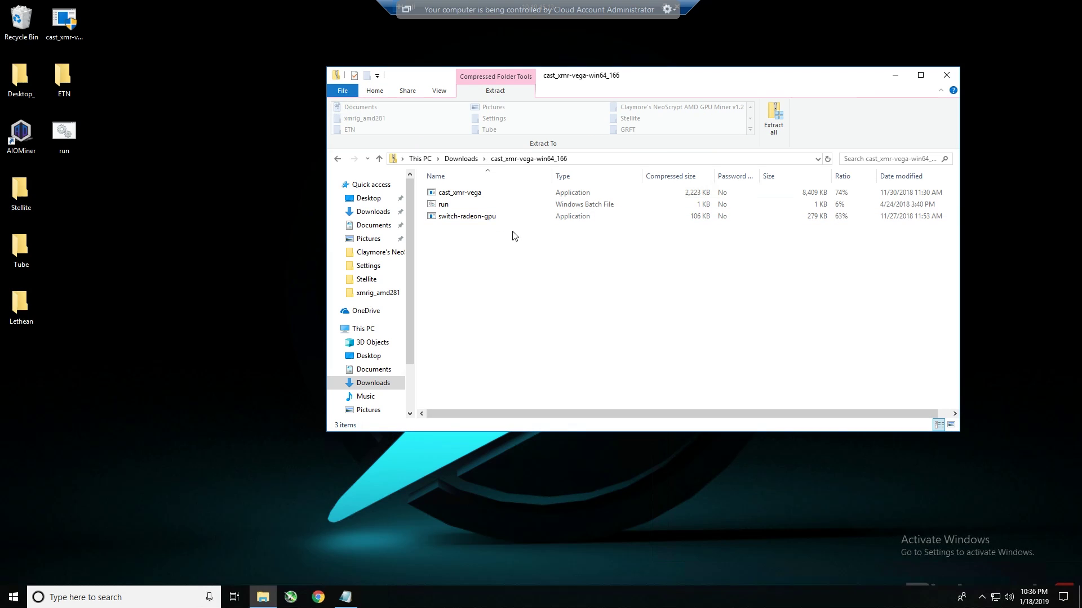
pyautogui.doubleClick(445, 206)
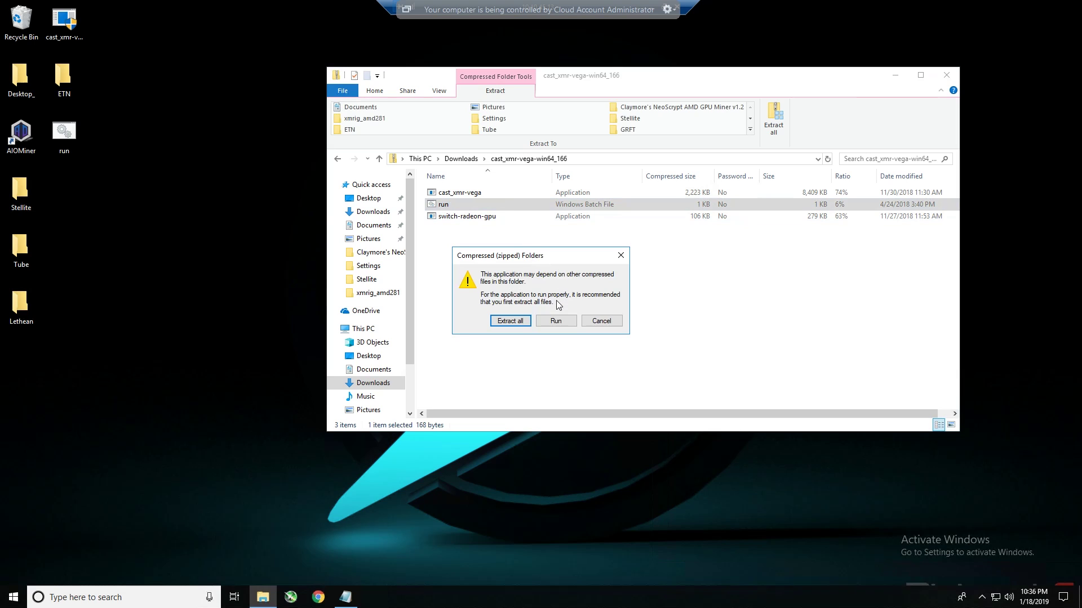
pyautogui.click(510, 321)
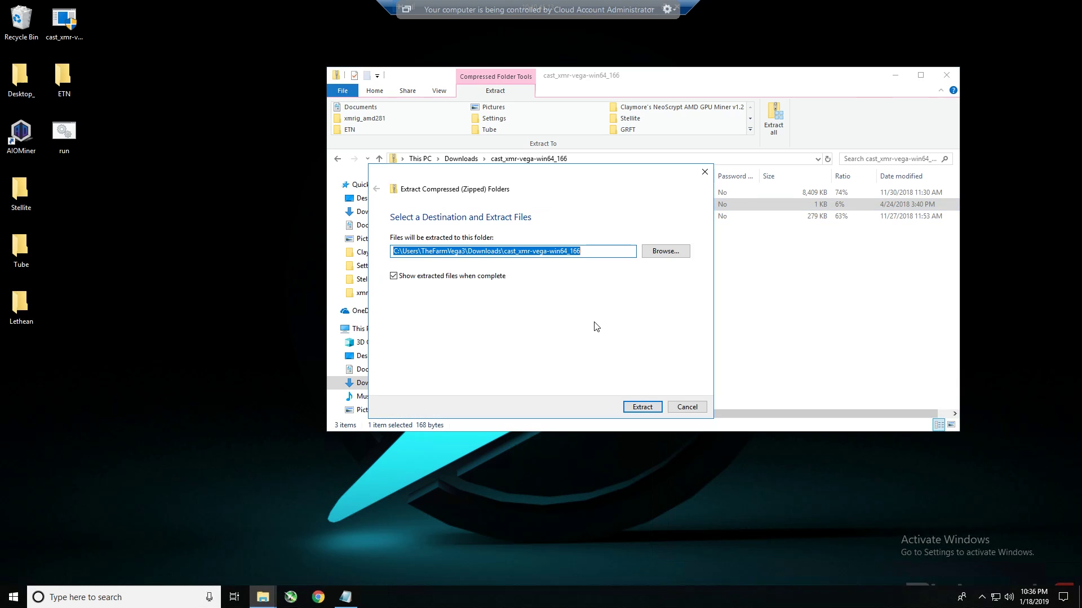
pyautogui.click(641, 408)
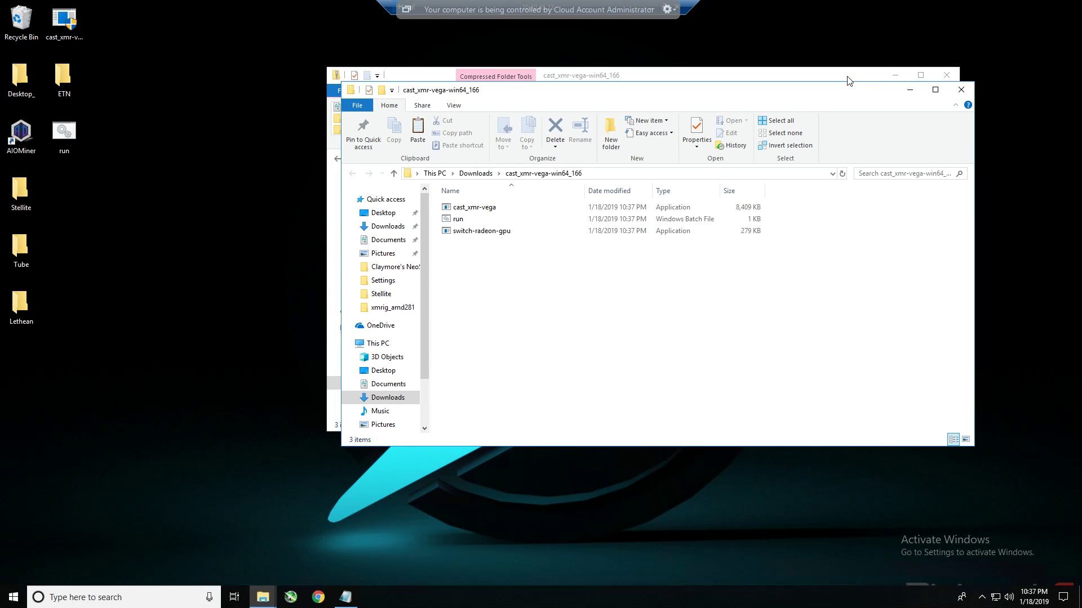
pyautogui.moveTo(847, 75); pyautogui.dragTo(841, 50)
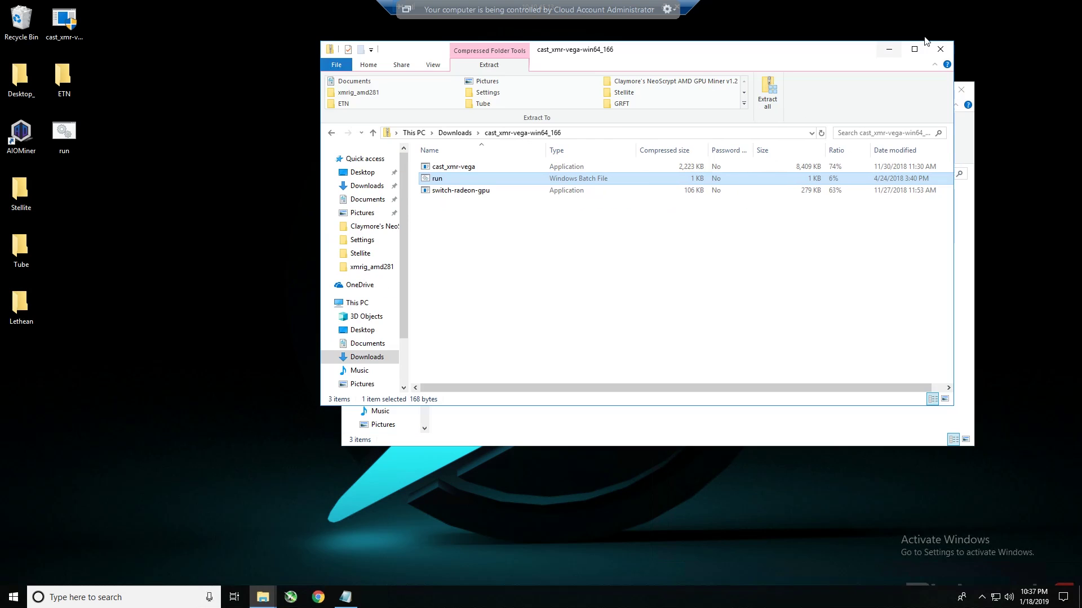
# - Recycle the old Cast XMR desktop icon and move cast_xmr-vega onto the desktop
pyautogui.hotkey('ctrl', 'w')
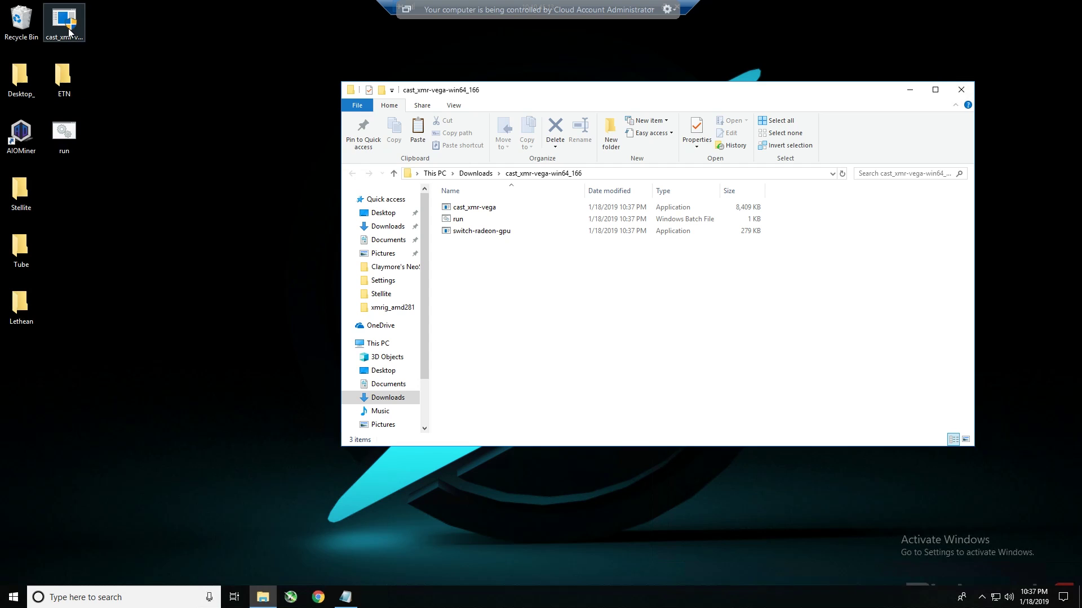
pyautogui.moveTo(68, 30)
pyautogui.mouseDown()
pyautogui.moveTo(60, 35)
pyautogui.moveTo(76, 39)
pyautogui.mouseUp()
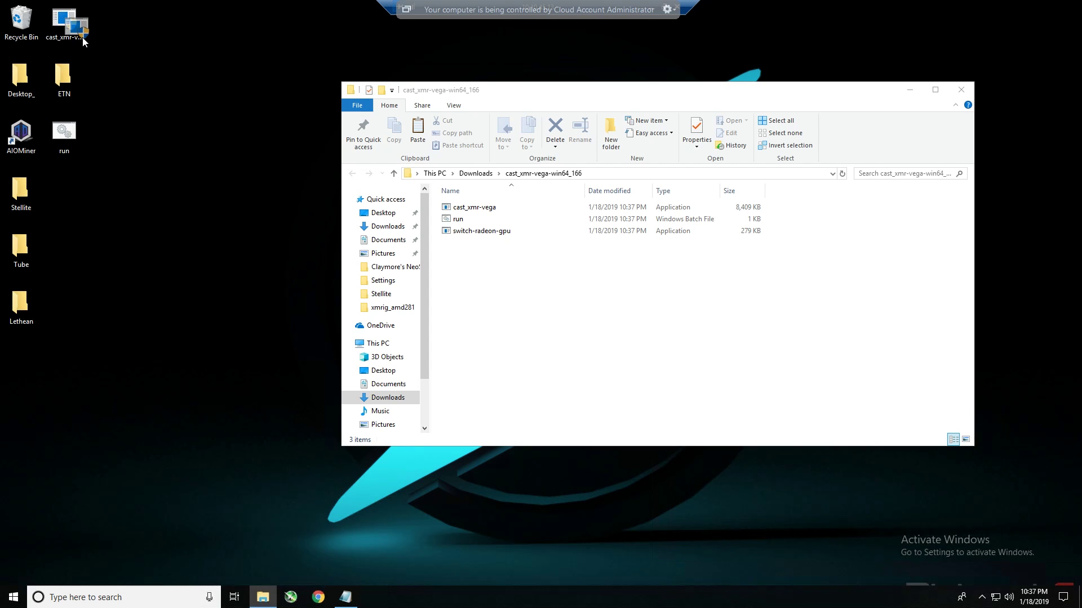
pyautogui.moveTo(80, 37); pyautogui.dragTo(23, 35)
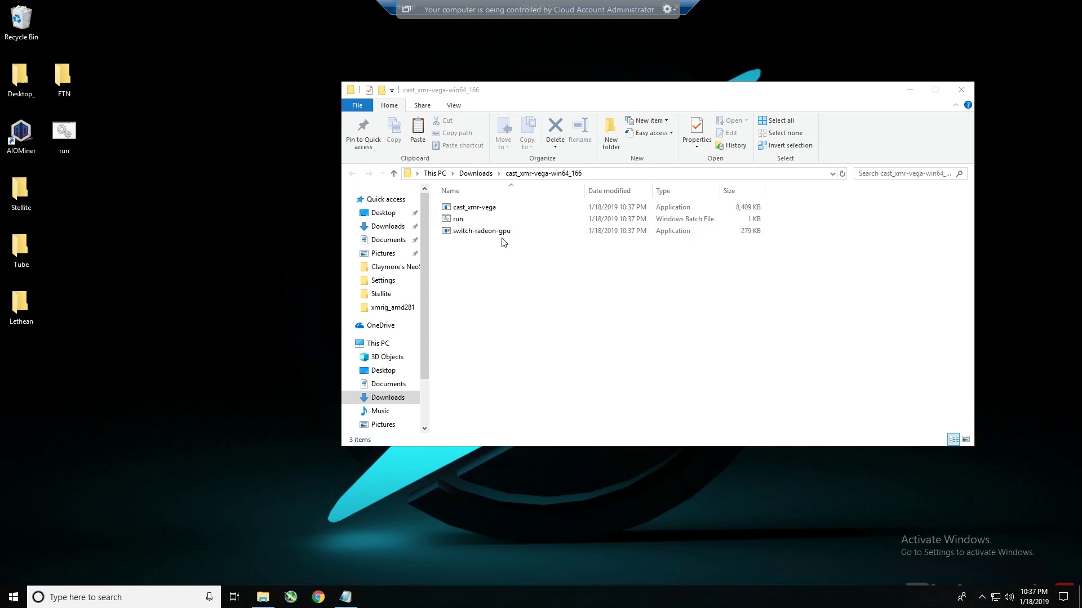
pyautogui.click(466, 212)
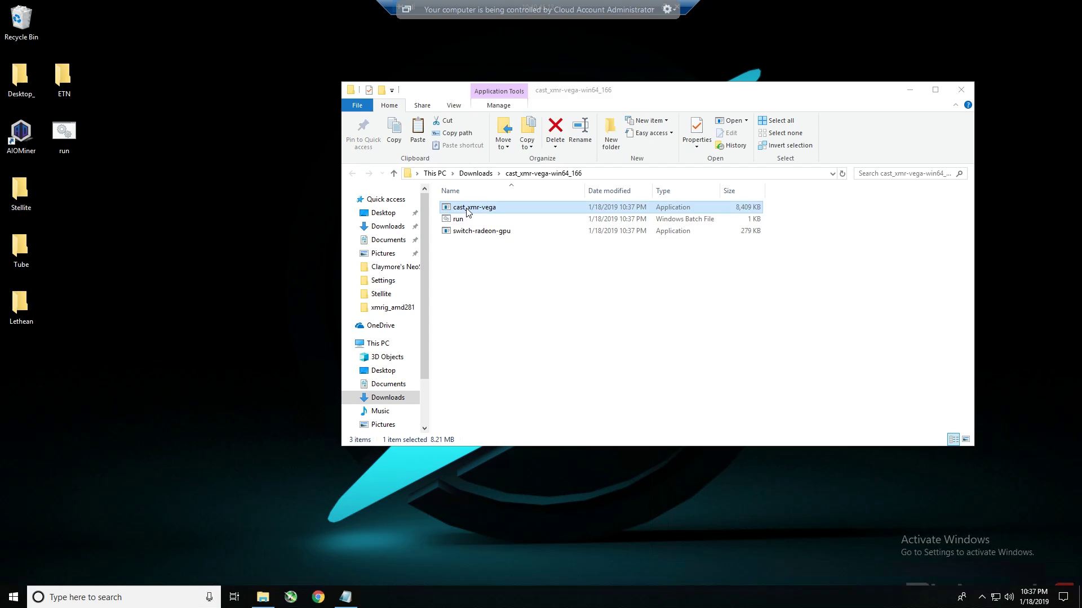
pyautogui.moveTo(466, 212); pyautogui.dragTo(69, 49)
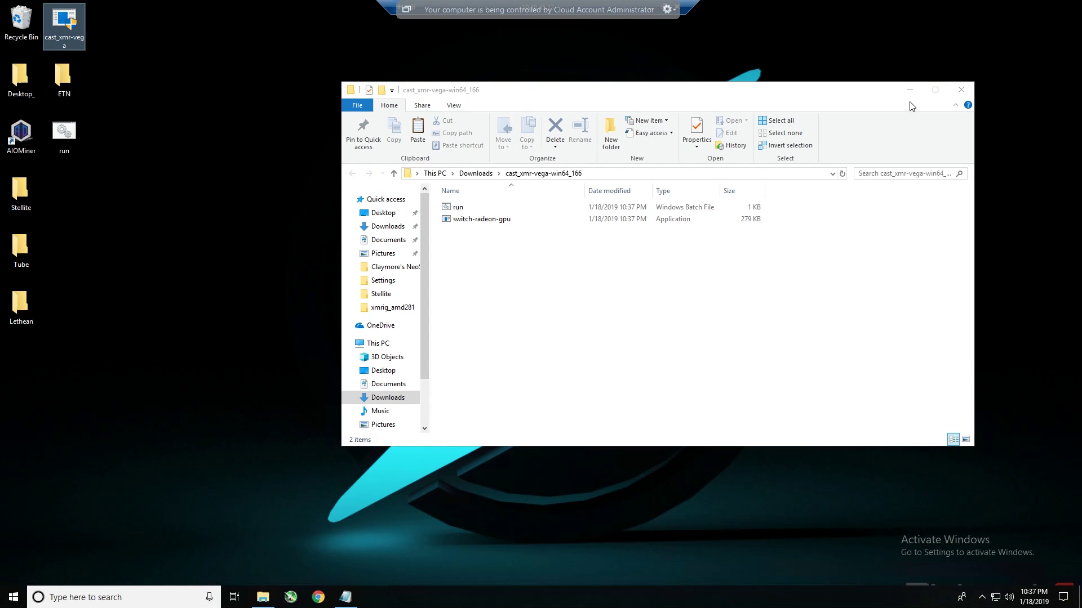
# - Open the run batch file from the desktop in Notepad for editing
pyautogui.click(961, 91)
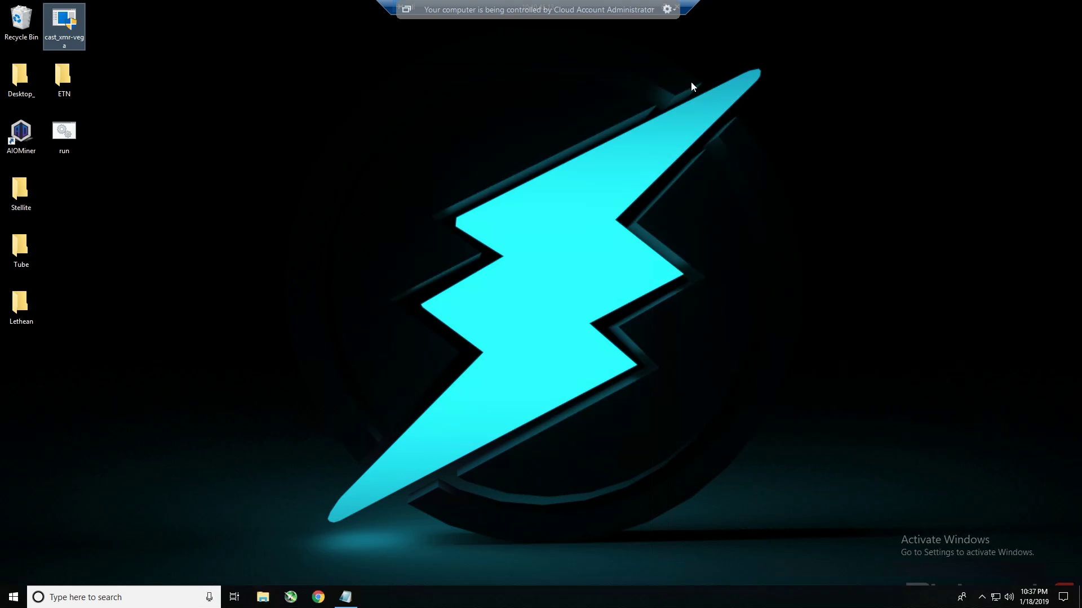
pyautogui.click(61, 140)
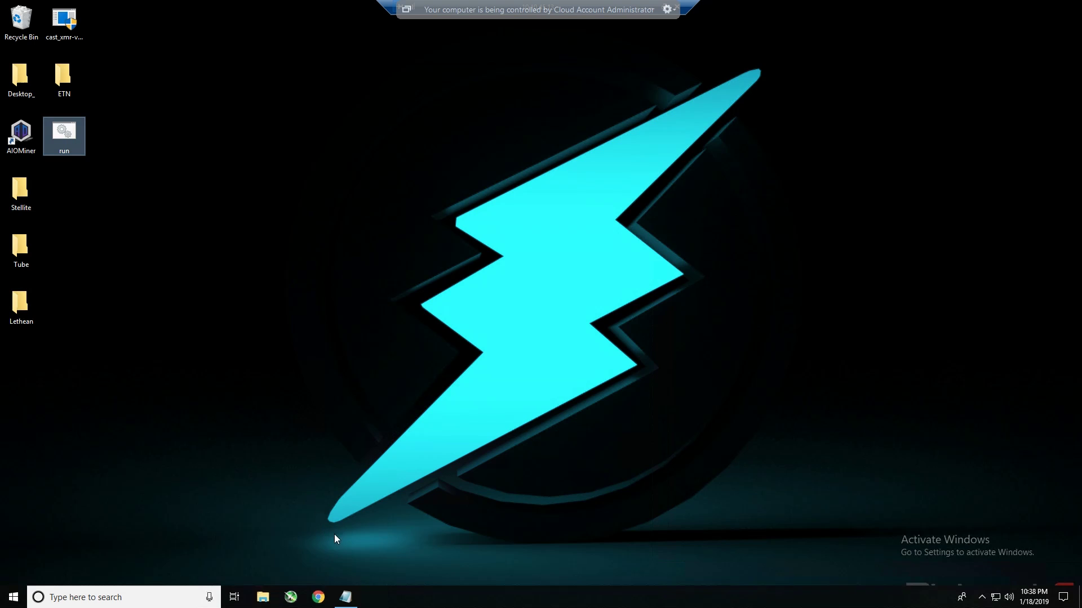
pyautogui.click(346, 597)
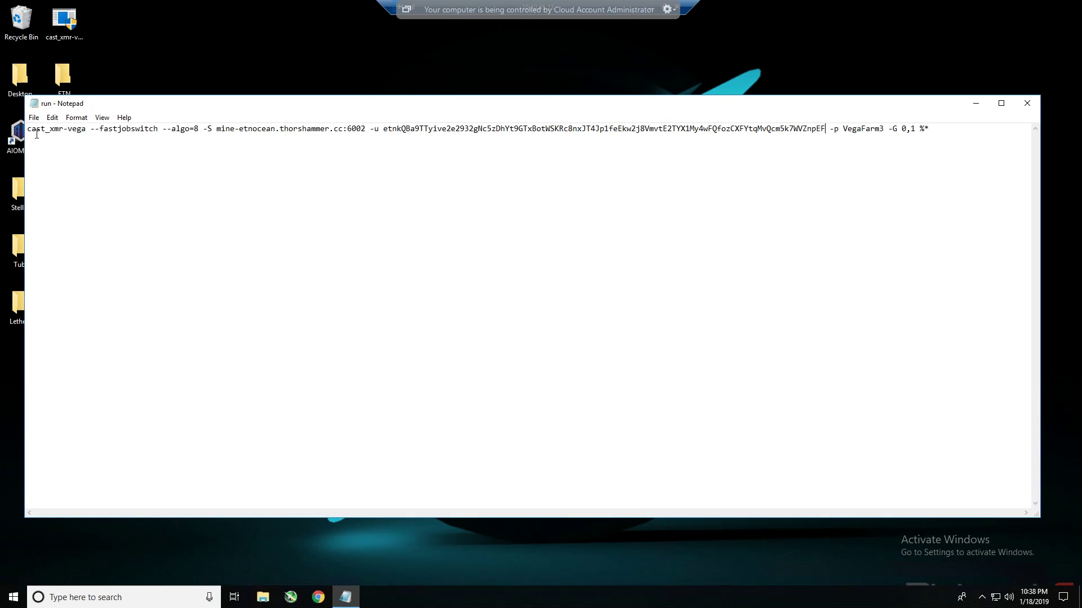
# - Change -fastjobswitch to --fastjobswitch in the run script
pyautogui.click(96, 130)
pyautogui.write('-')
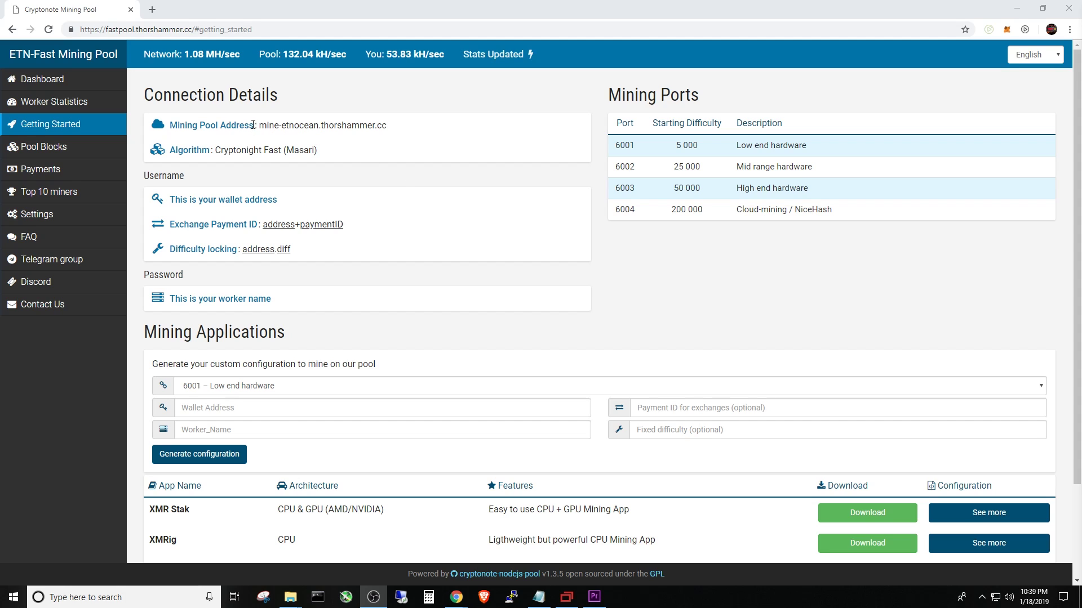
# - Select the Mining Pool Address mine-etnocean.thorshammer.cc on the Getting Started page
pyautogui.moveTo(259, 125); pyautogui.dragTo(389, 125)
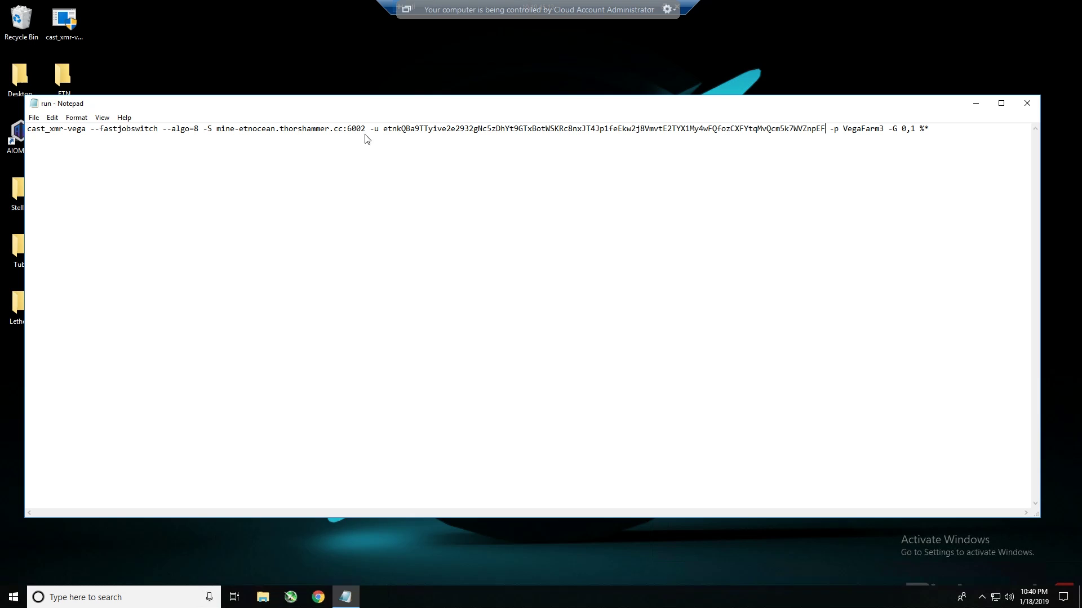
# - Change the pool port to 6003 and check the wallet address and worker VegaFarm3
pyautogui.click(366, 129)
pyautogui.press('BackSpace')
pyautogui.write('3')
pyautogui.moveTo(384, 128); pyautogui.dragTo(827, 129)
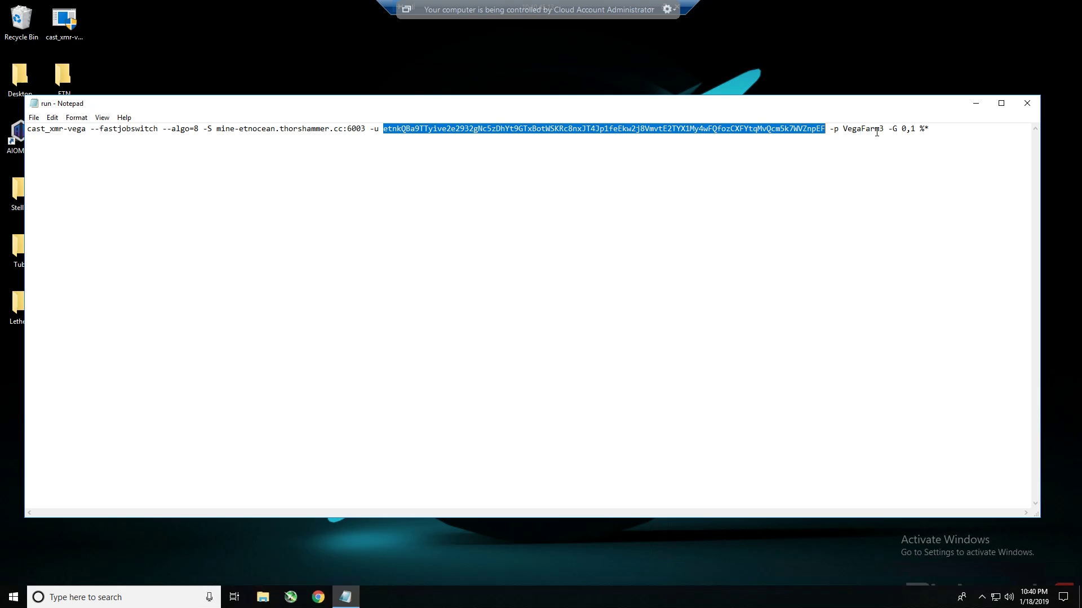
pyautogui.moveTo(884, 128); pyautogui.dragTo(842, 129)
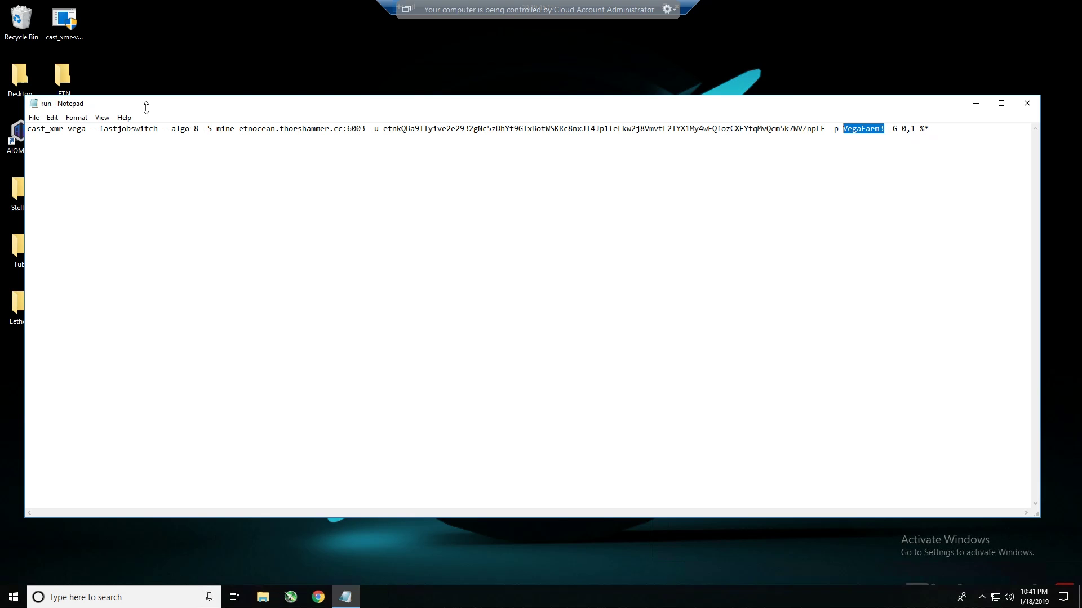
# - Save and close the run file, then launch it from the desktop
pyautogui.click(33, 117)
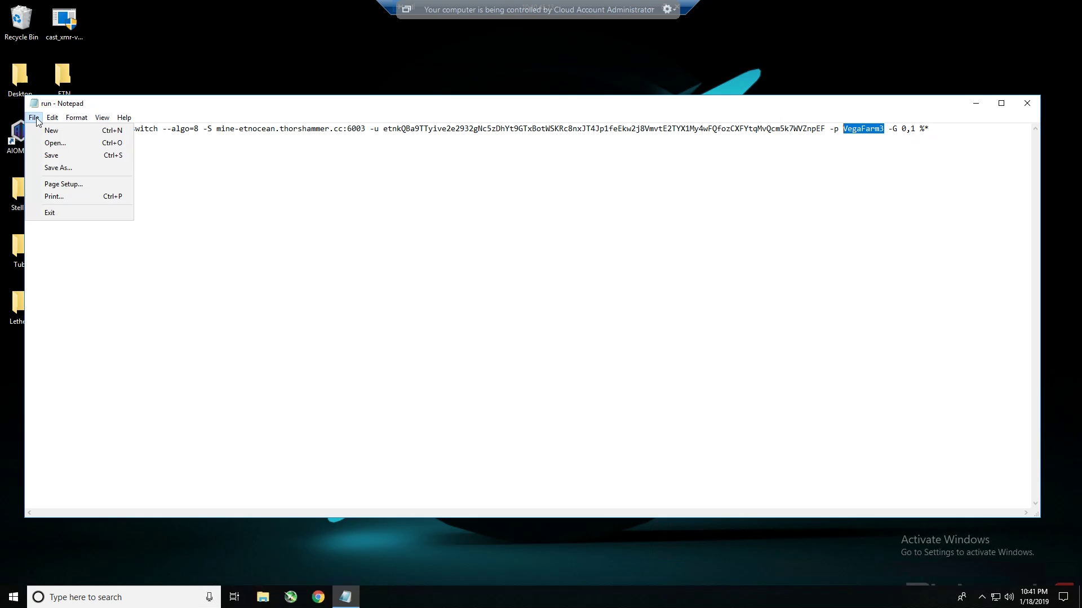
pyautogui.click(52, 155)
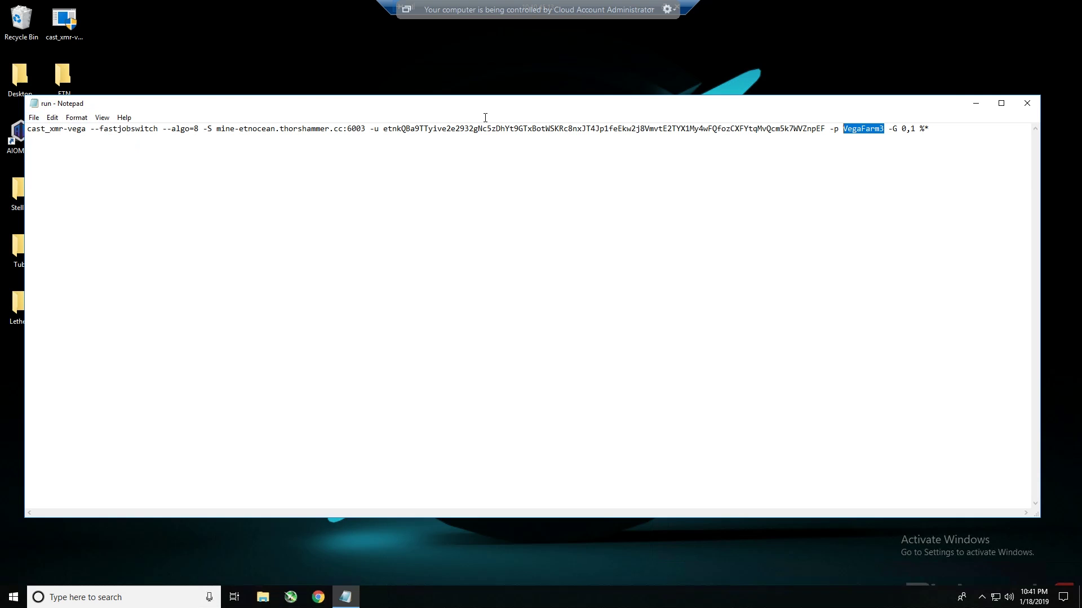
pyautogui.click(1029, 104)
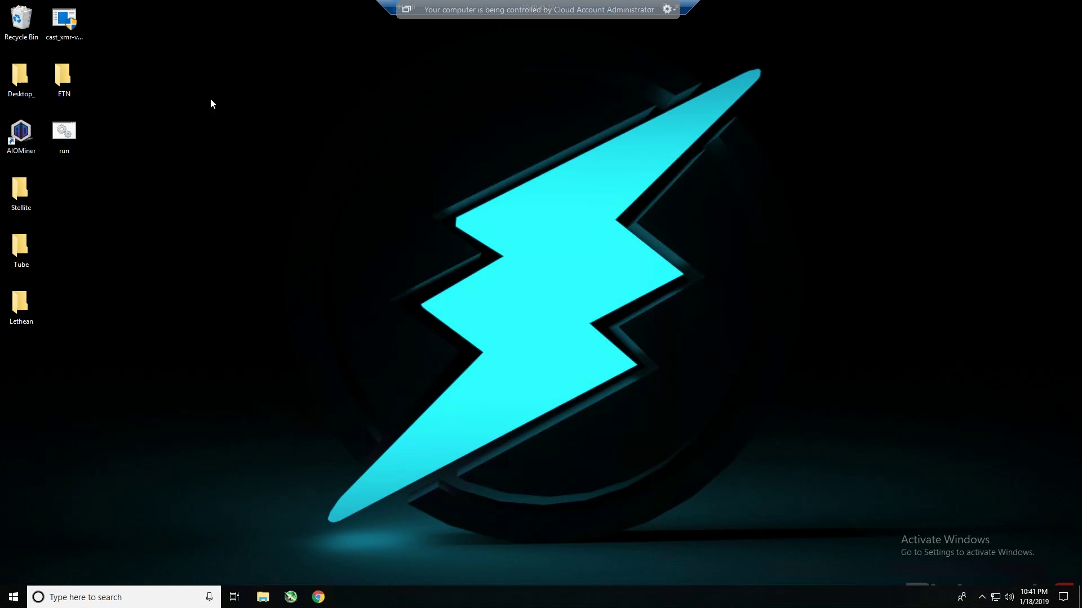
pyautogui.doubleClick(65, 134)
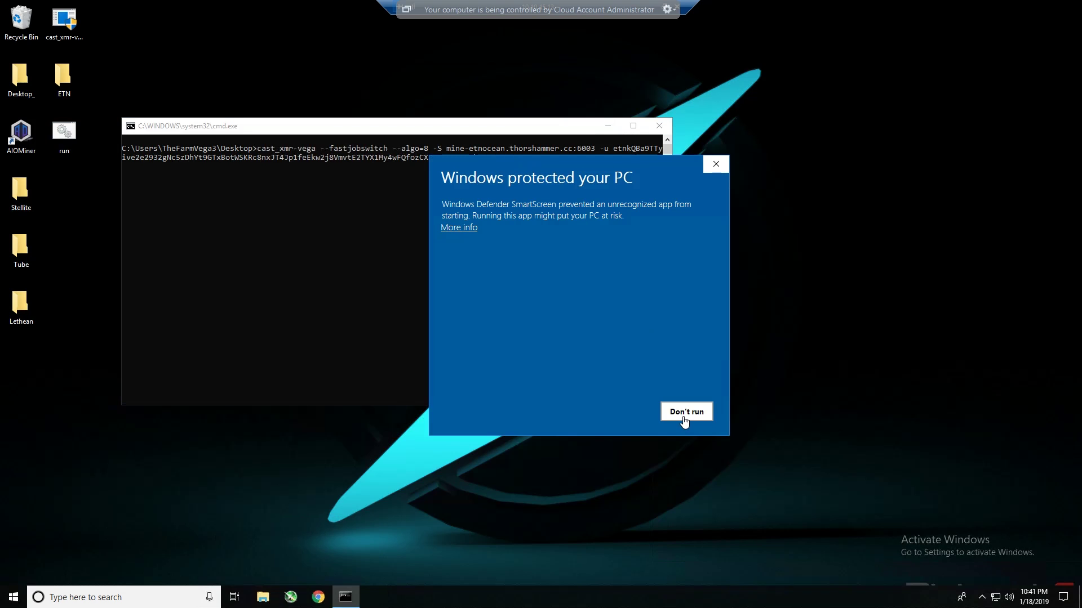
# - Unblock cast_xmr-vega.exe in its Properties and let the miner start past SmartScreen
pyautogui.click(448, 230)
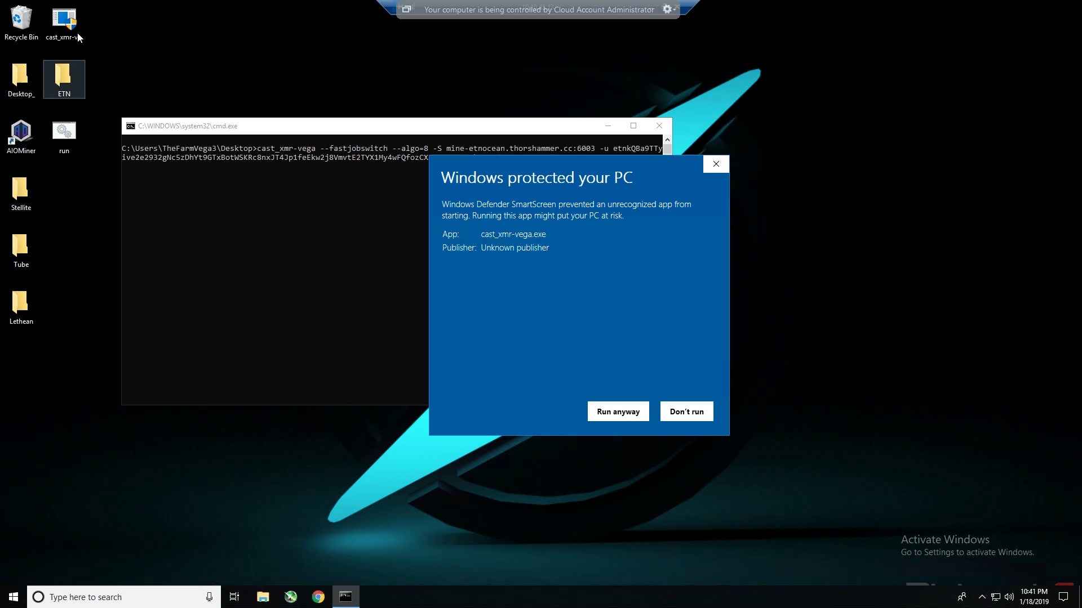
pyautogui.rightClick(65, 21)
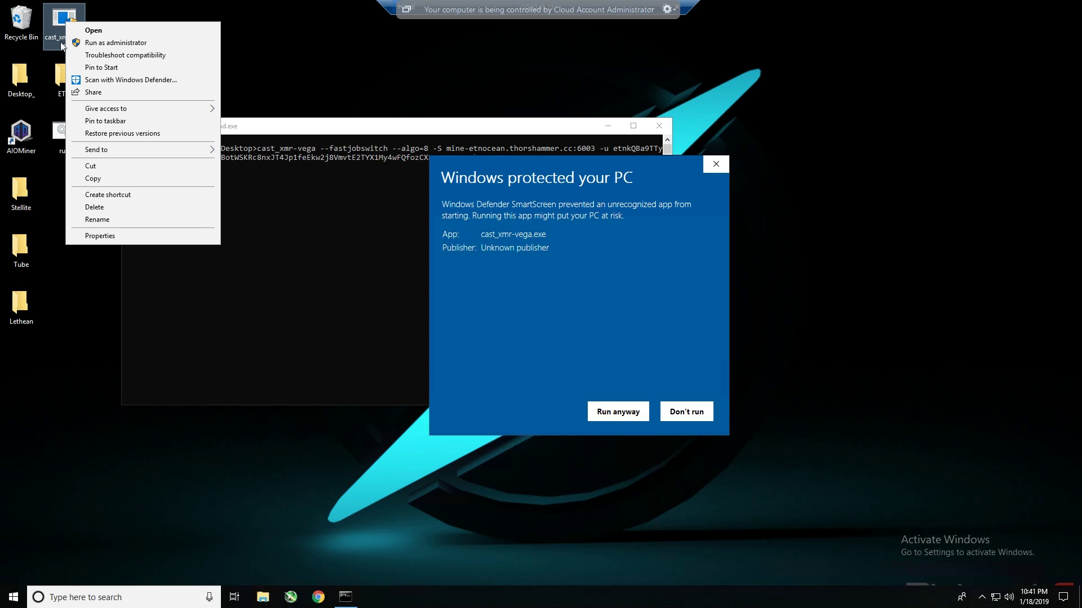
pyautogui.click(100, 236)
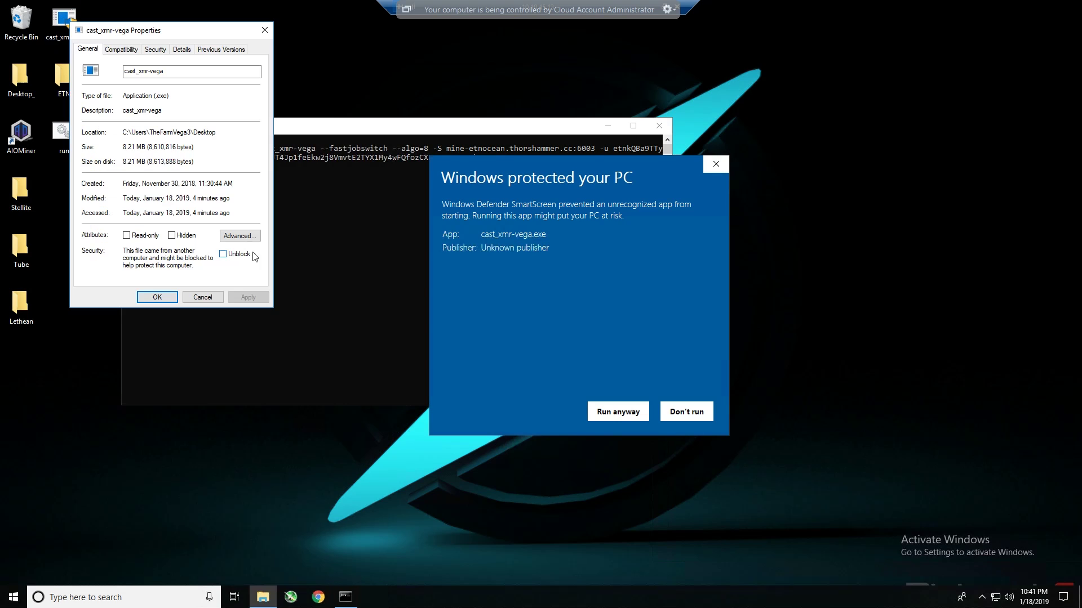
pyautogui.click(224, 254)
pyautogui.click(245, 296)
pyautogui.click(192, 301)
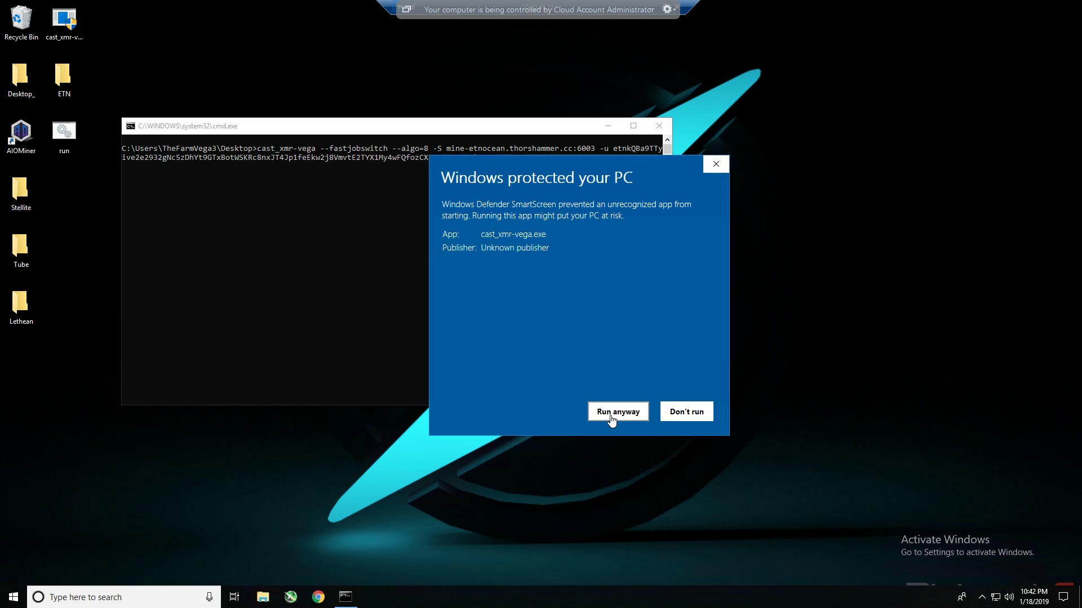
pyautogui.click(639, 419)
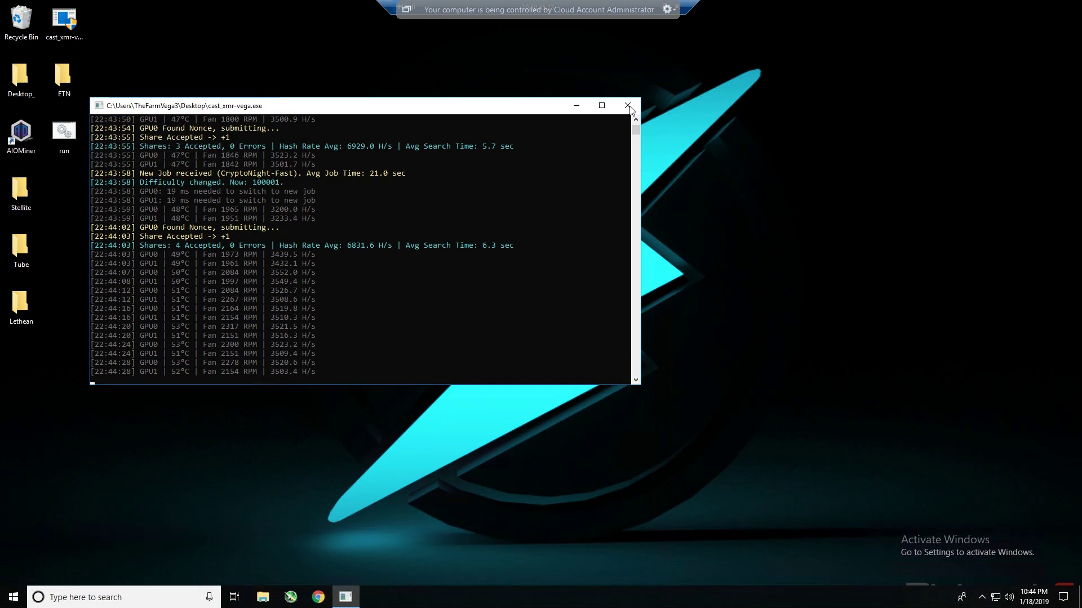
# - Close the running miner console and reopen the run file in Notepad, narrowed and moved aside
pyautogui.click(628, 106)
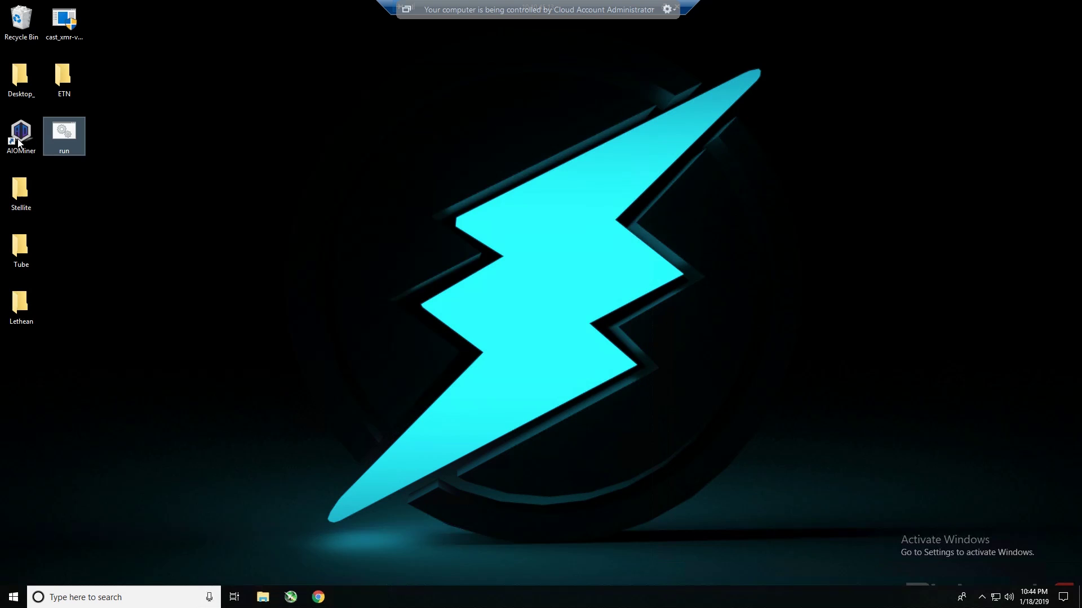
pyautogui.rightClick(74, 133)
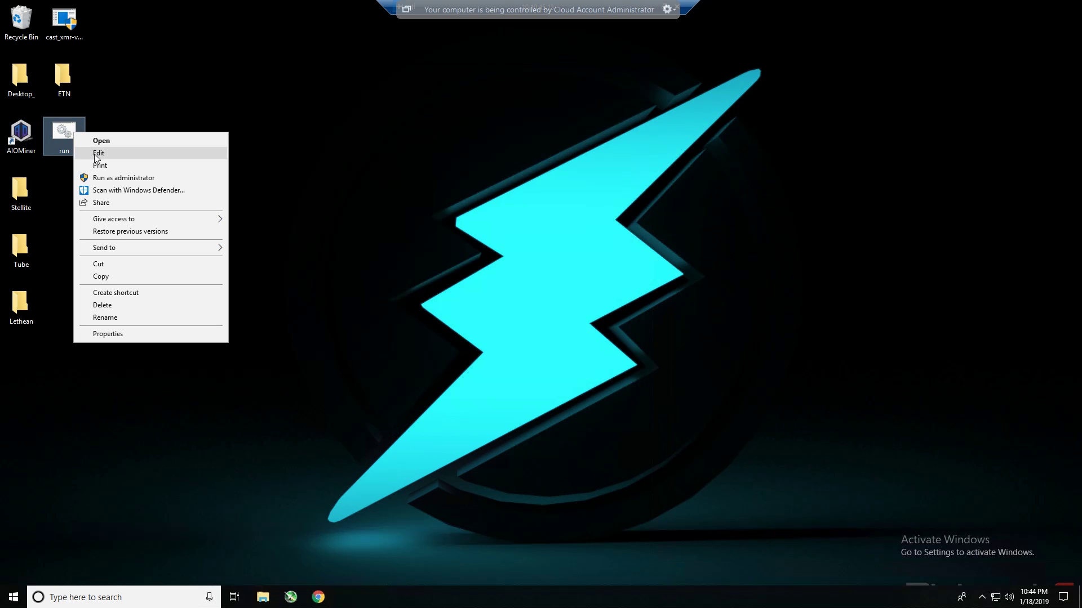
pyautogui.click(153, 158)
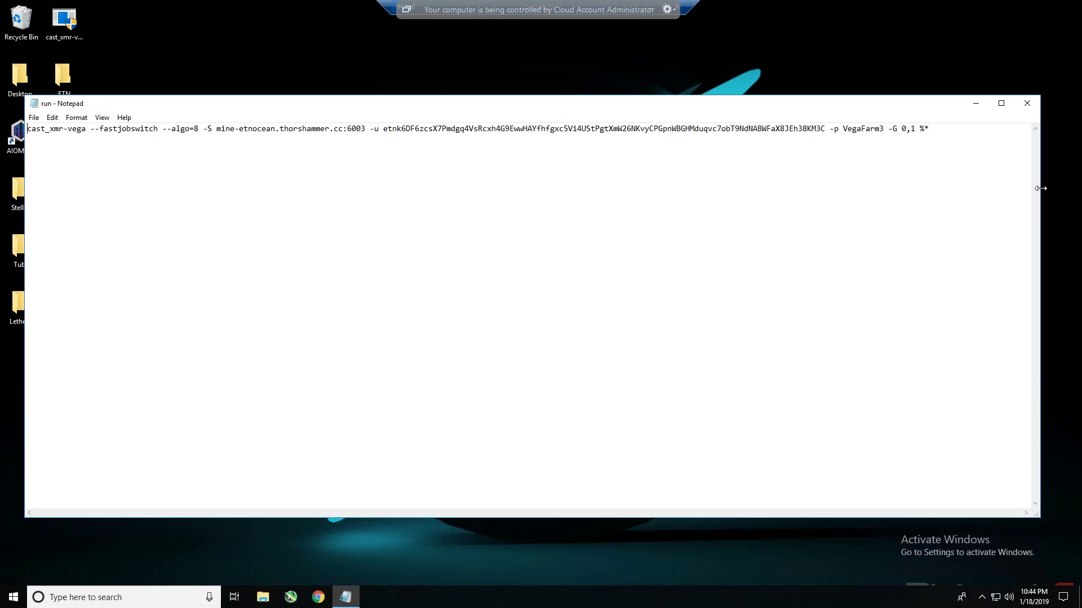
pyautogui.moveTo(1040, 189); pyautogui.dragTo(931, 189)
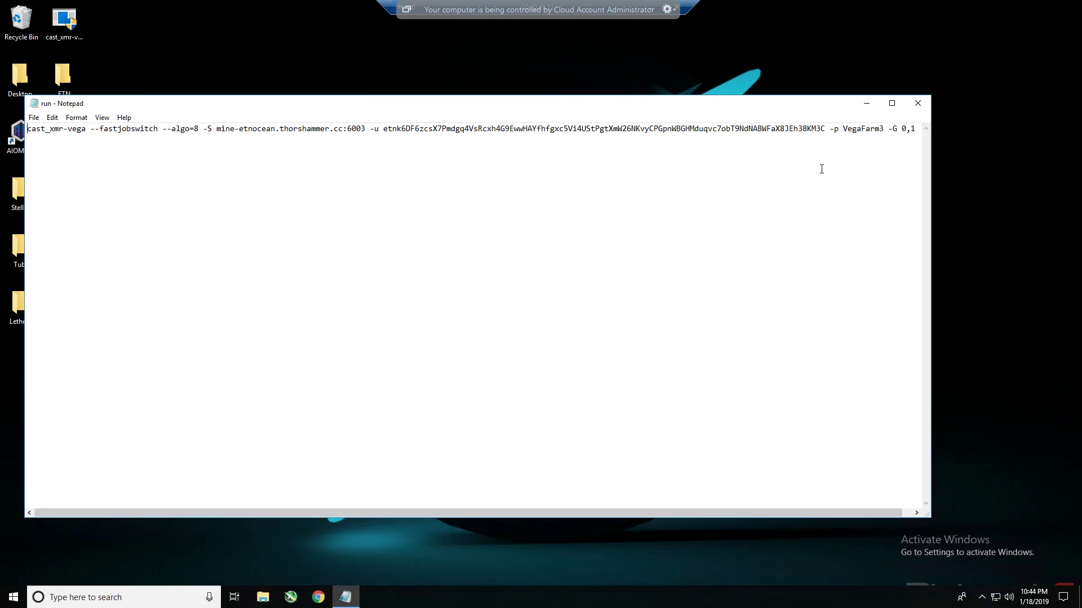
pyautogui.moveTo(642, 103); pyautogui.dragTo(795, 168)
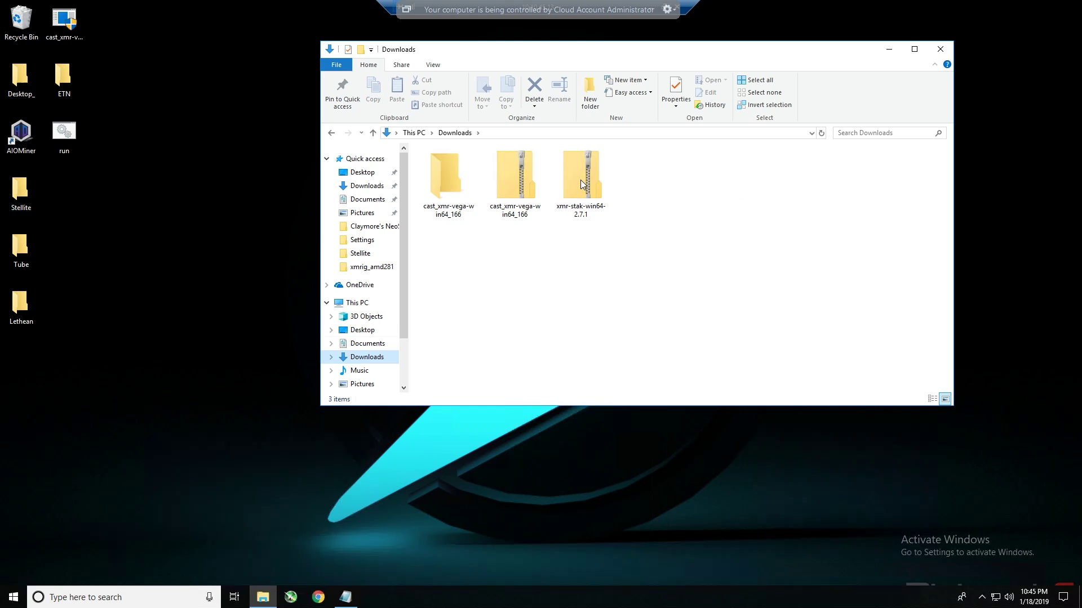
# - Extract the xmr-stak-win64-2.7.1 zip to its default folder after xmr-stak fails to run inside it
pyautogui.doubleClick(580, 181)
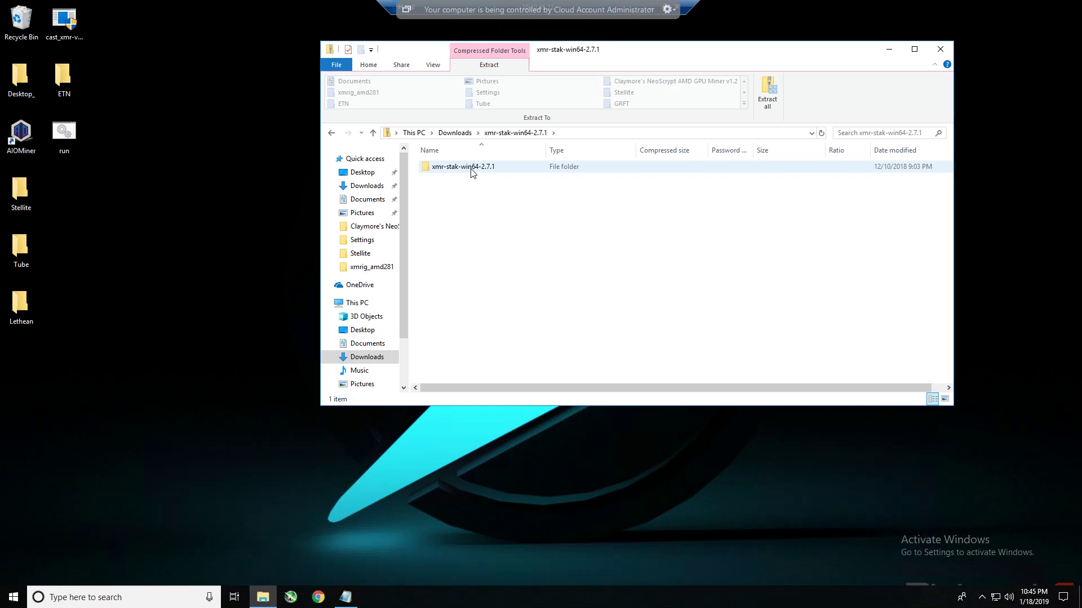
pyautogui.doubleClick(472, 170)
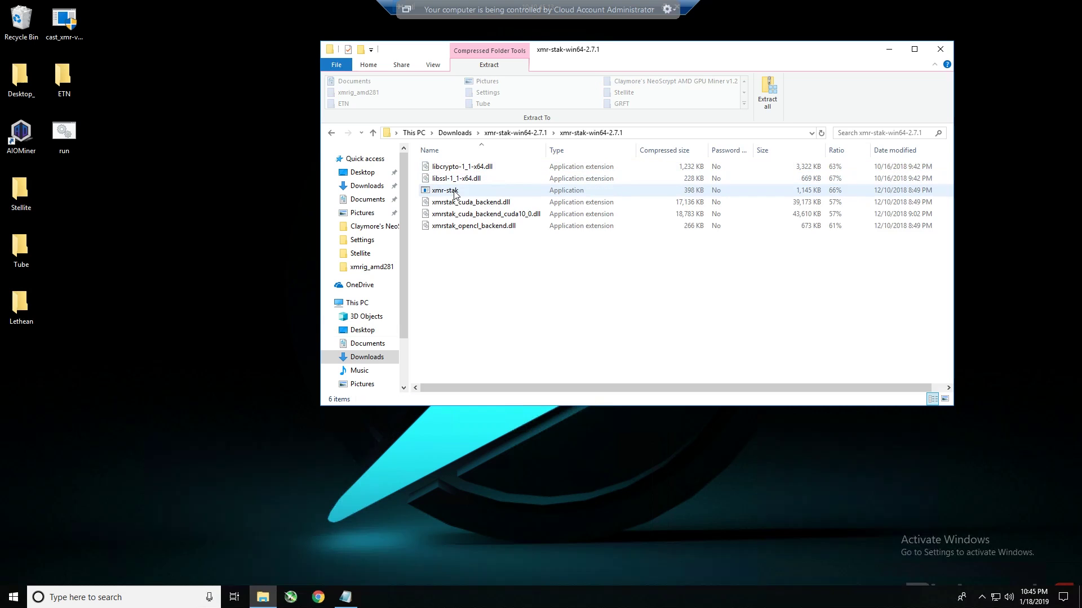
pyautogui.doubleClick(455, 192)
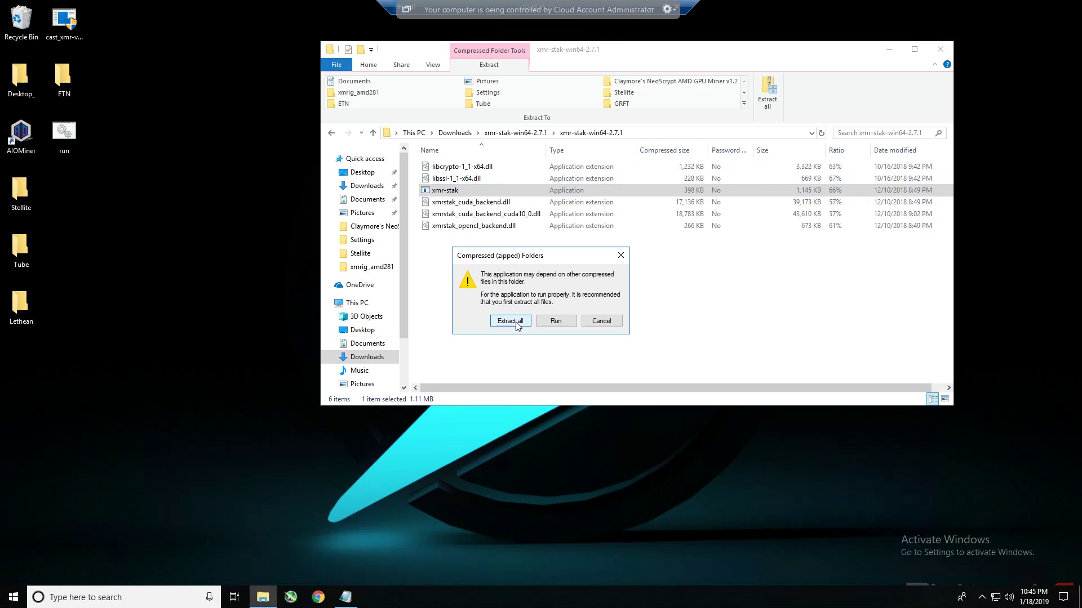
pyautogui.click(517, 324)
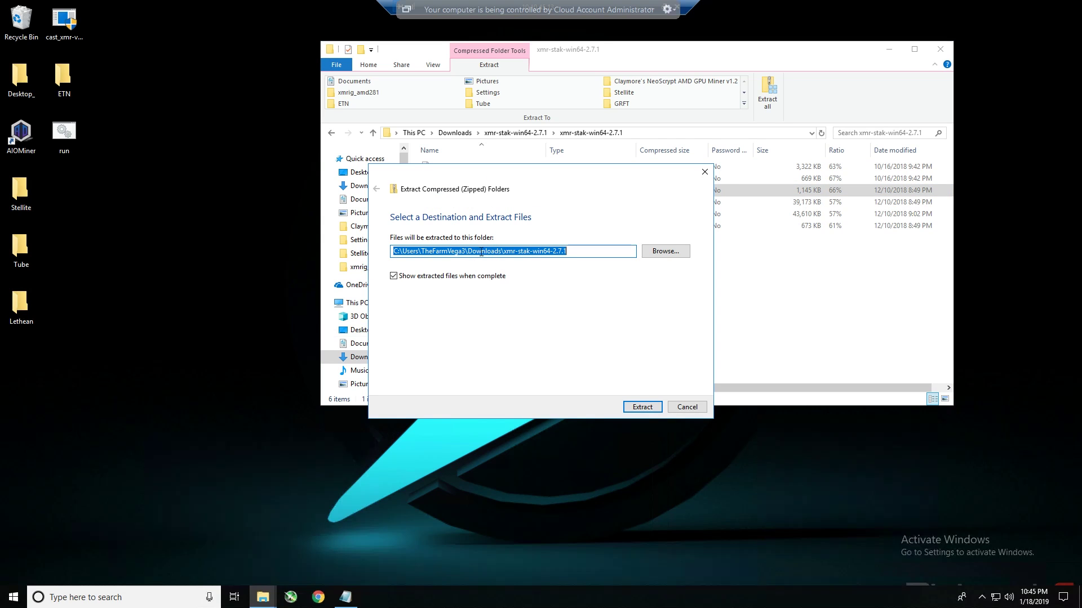
pyautogui.click(642, 406)
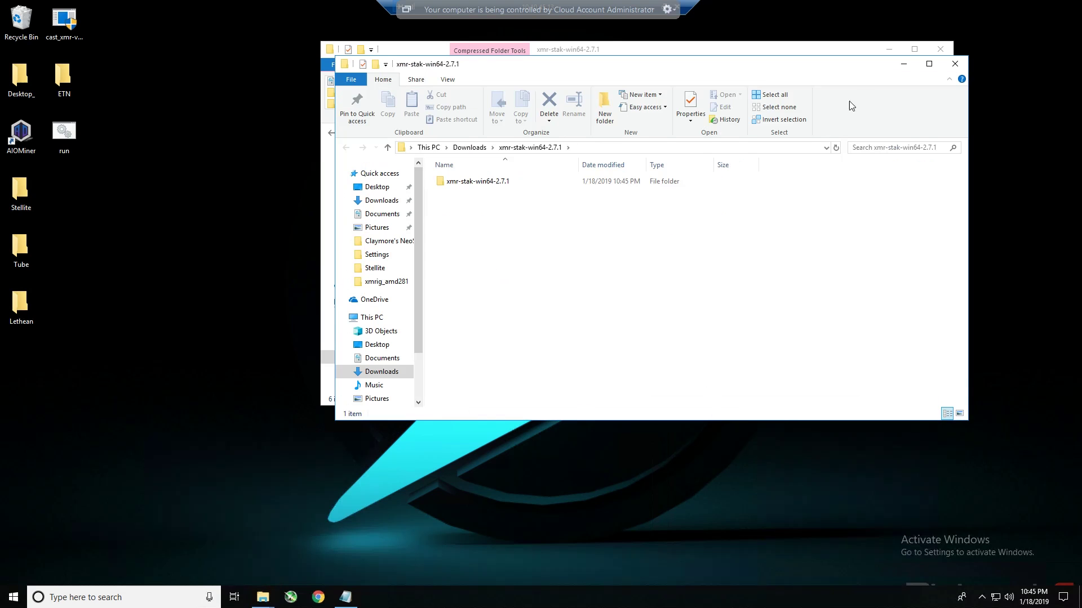
# - Close the compressed archive window and select the extracted xmr-stak-win64-2.7.1 folder
pyautogui.click(828, 49)
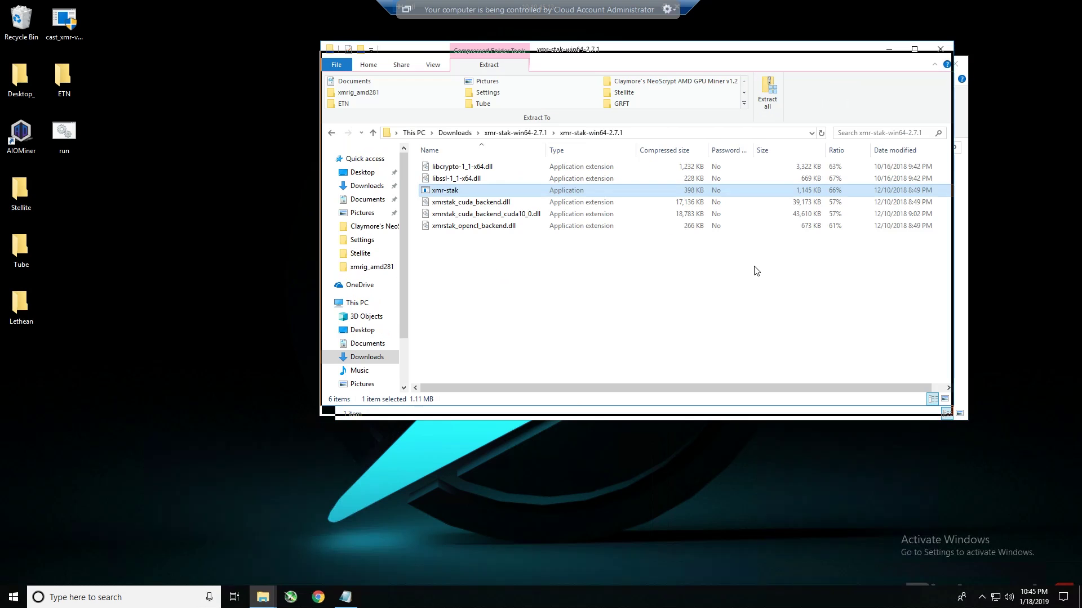
pyautogui.moveTo(757, 271); pyautogui.dragTo(834, 323)
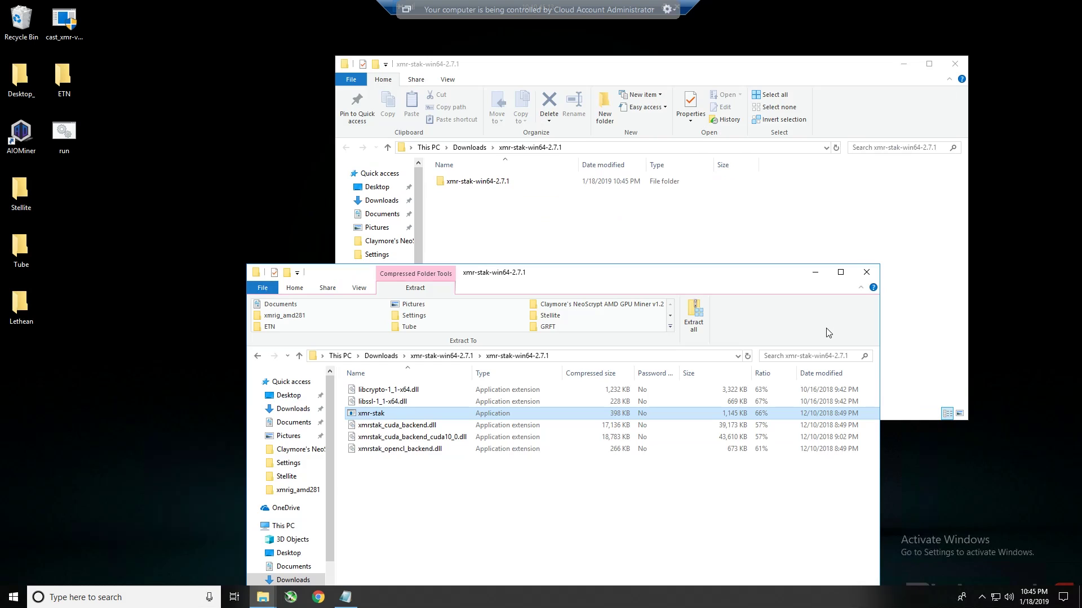
pyautogui.click(867, 272)
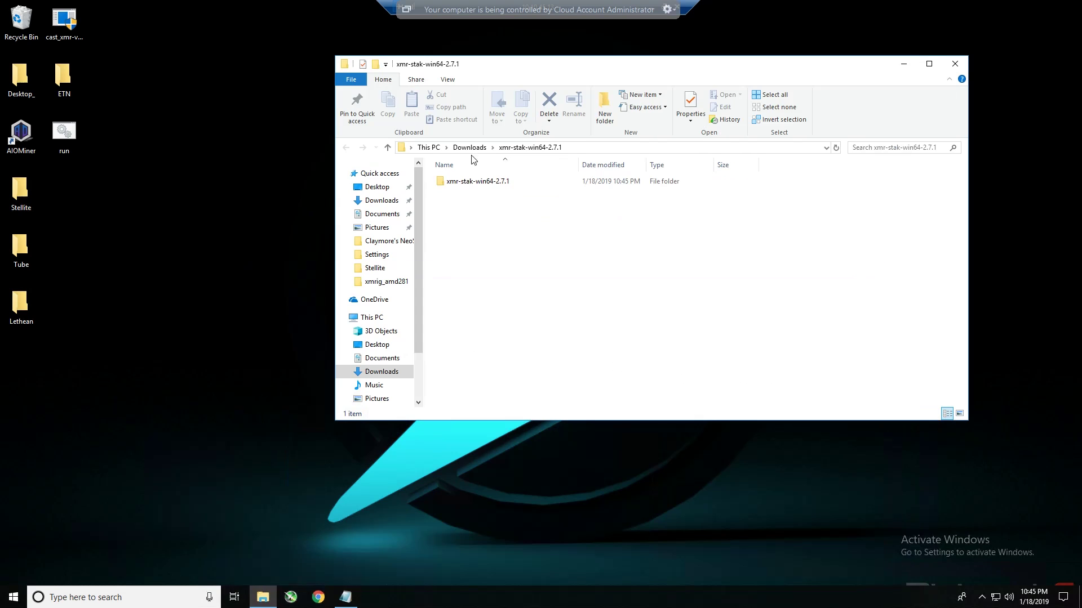
pyautogui.click(460, 183)
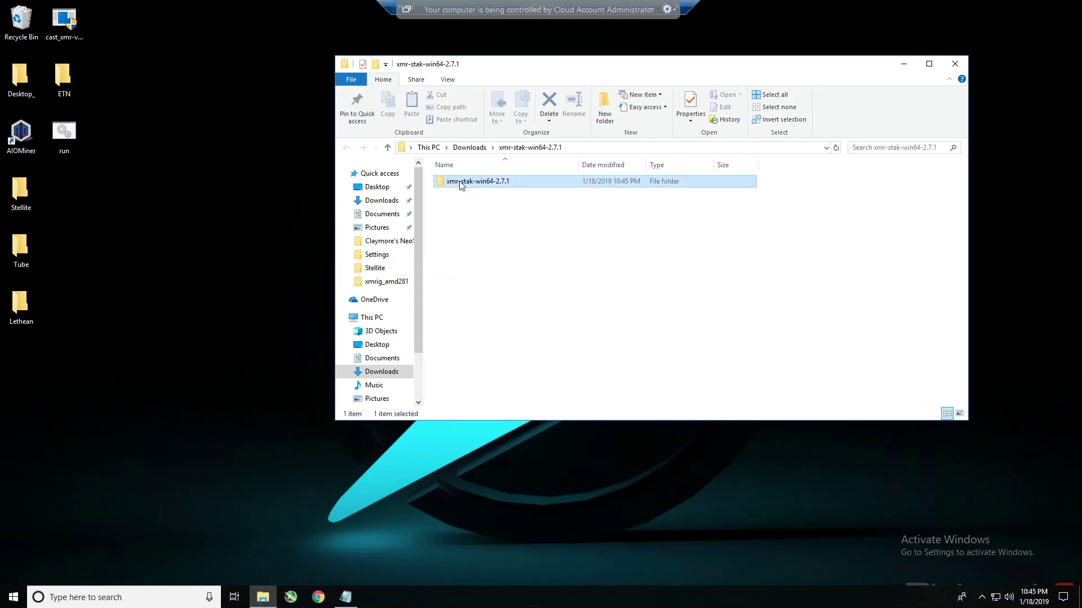
# - Drag xmr-stak-win64-2.7.1 to the desktop, open it there and close the empty Downloads window
pyautogui.moveTo(454, 186); pyautogui.dragTo(68, 219)
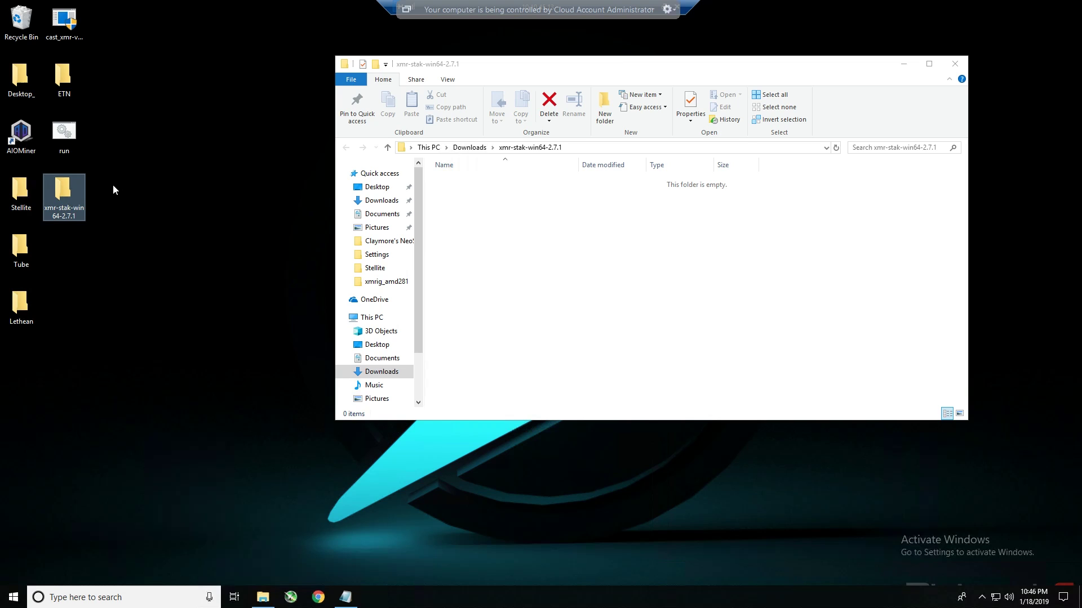
pyautogui.doubleClick(64, 192)
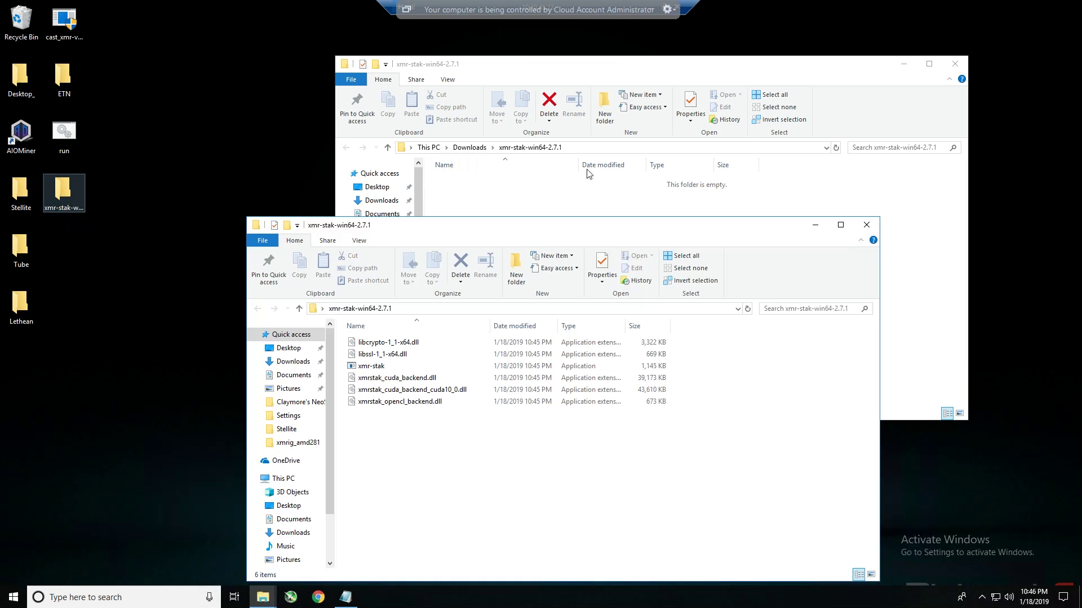
pyautogui.click(955, 64)
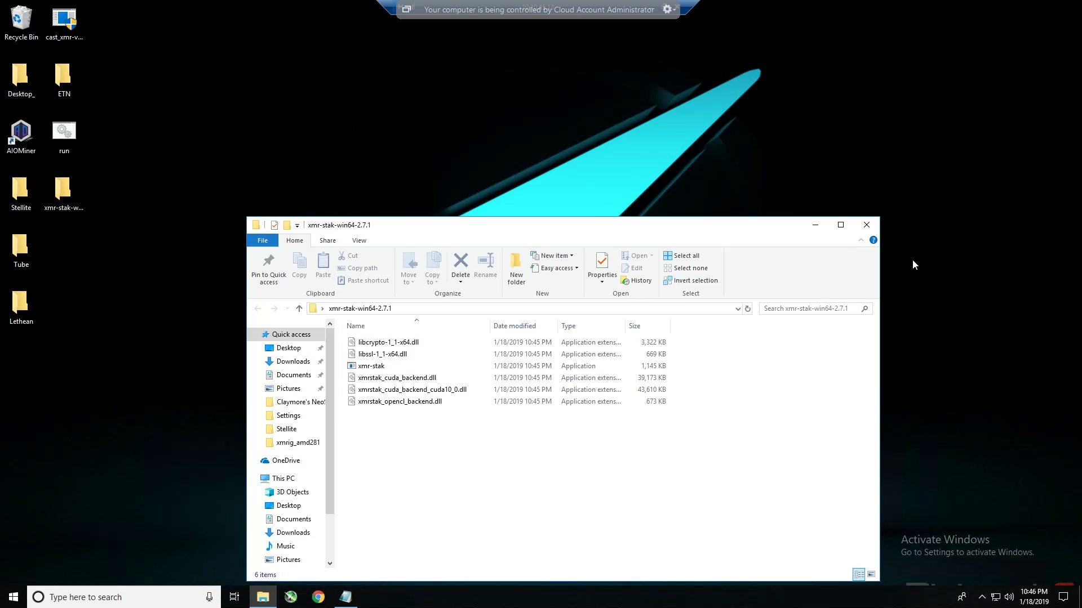
pyautogui.moveTo(605, 226); pyautogui.dragTo(658, 274)
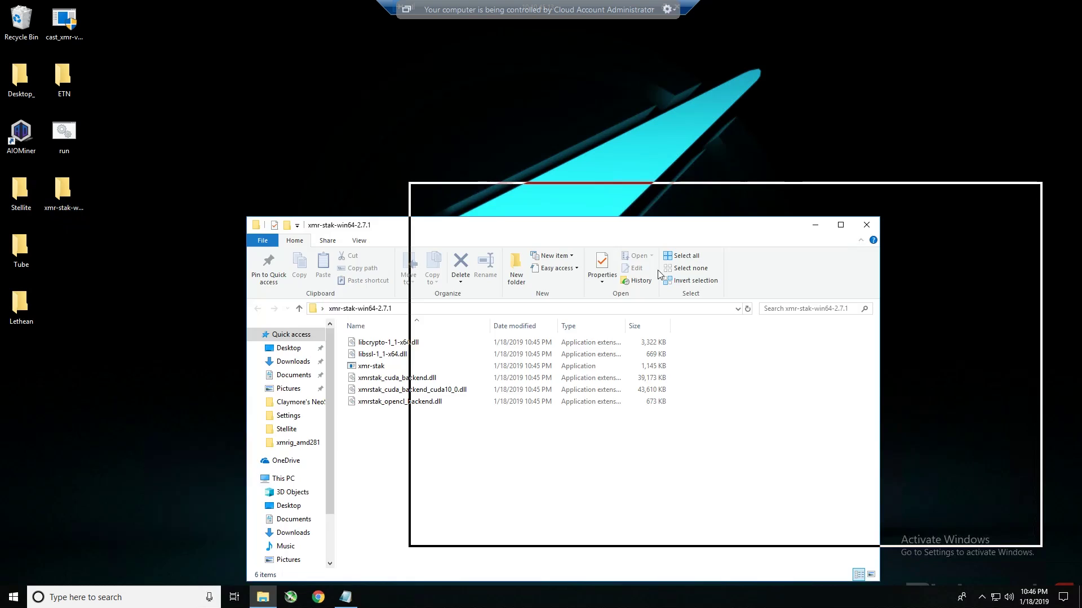
# - Launch xmr-stak.exe and let it through SmartScreen via More info and Run anyway
pyautogui.doubleClick(524, 333)
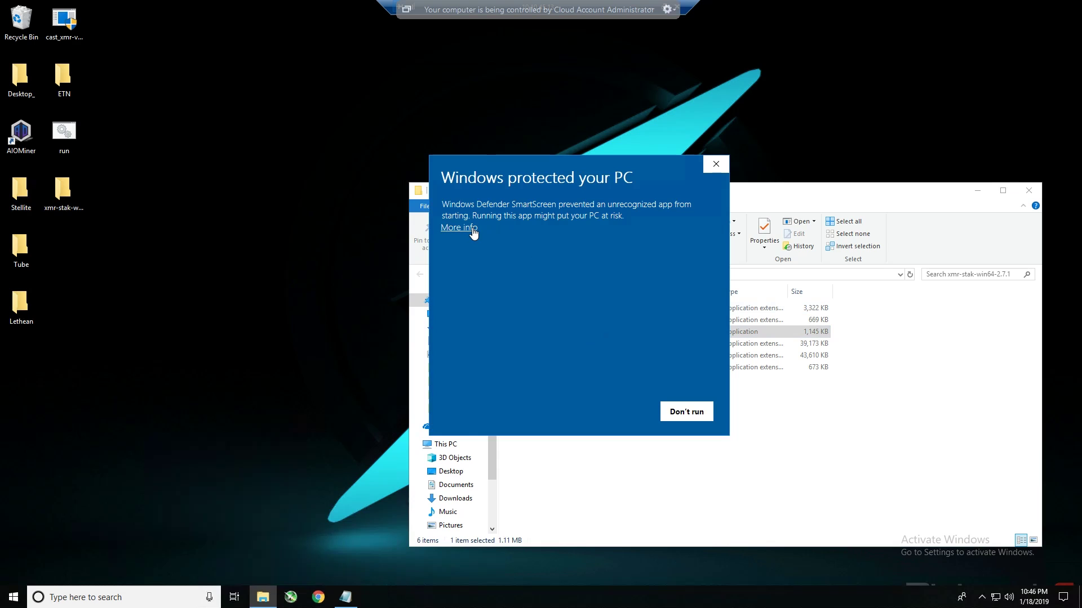
pyautogui.click(471, 228)
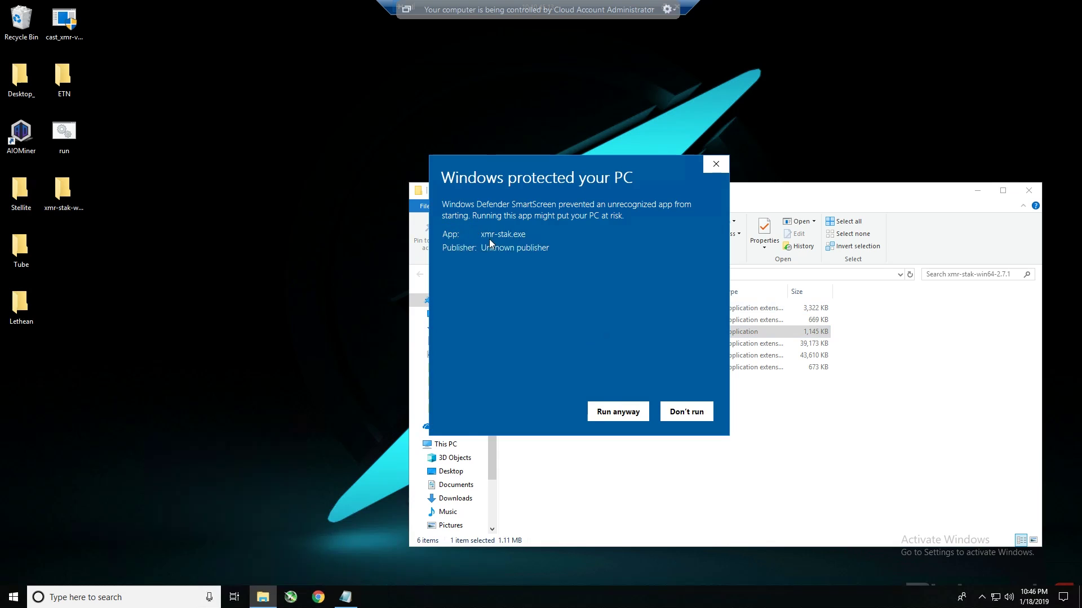
pyautogui.click(618, 413)
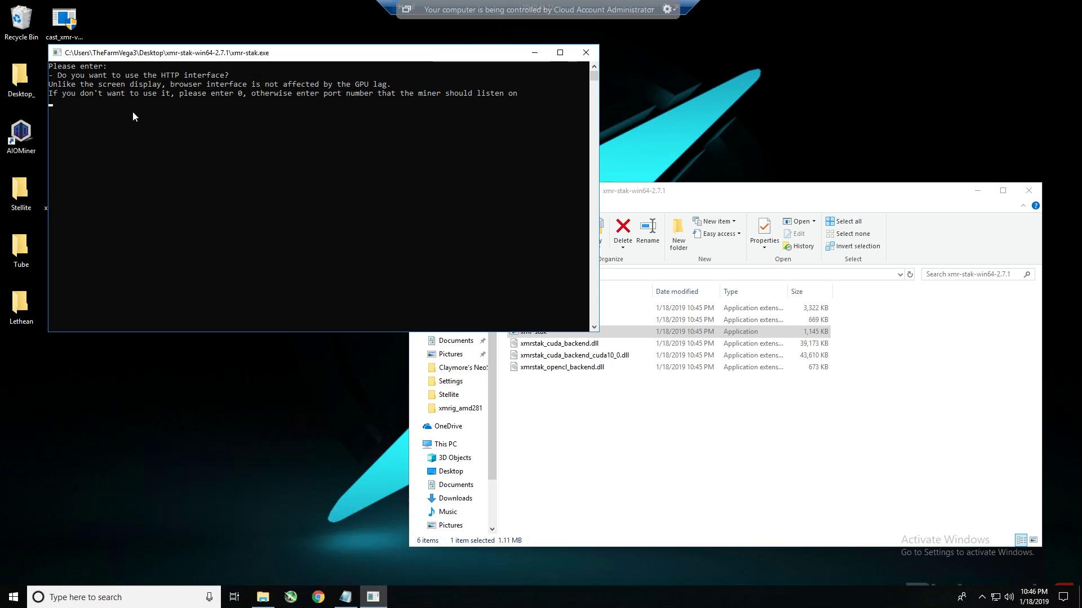
# - Skip the HTTP interface with 0 and enter masari as the currency to mine
pyautogui.click(133, 112)
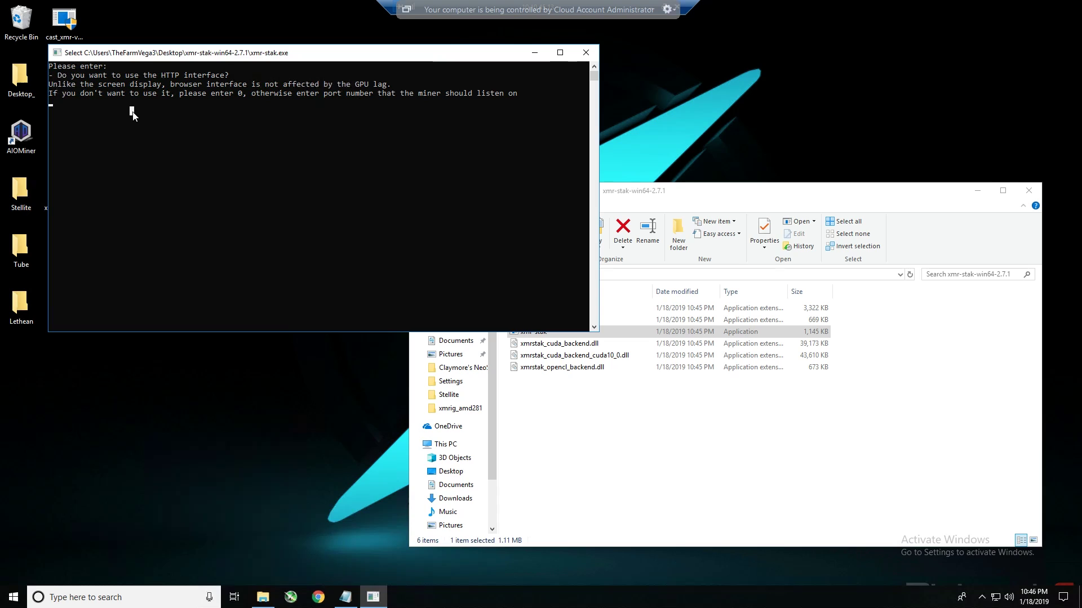
pyautogui.write('0')
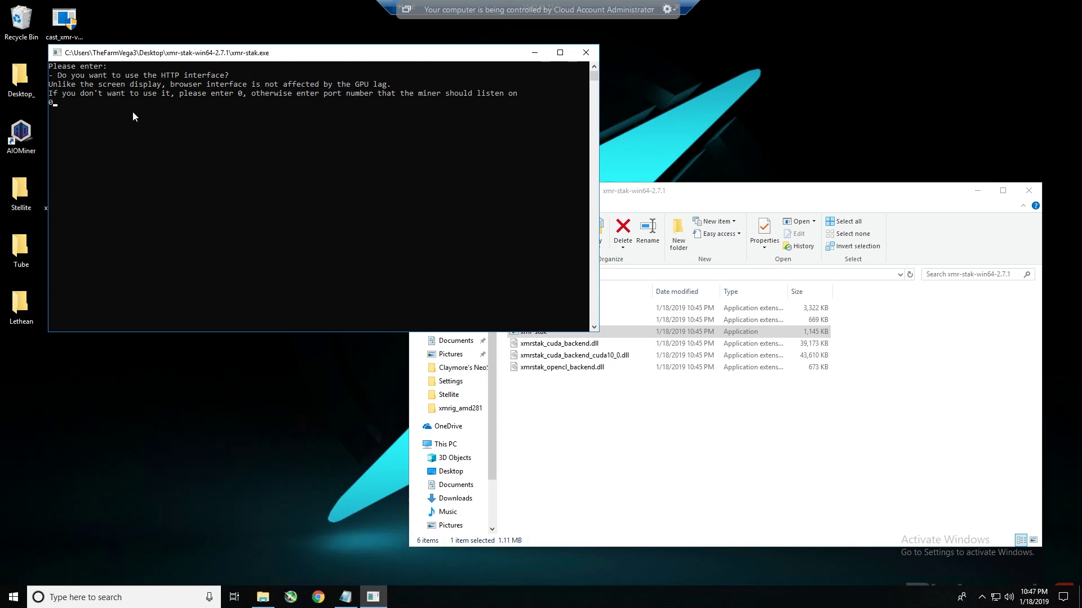
pyautogui.press('Return')
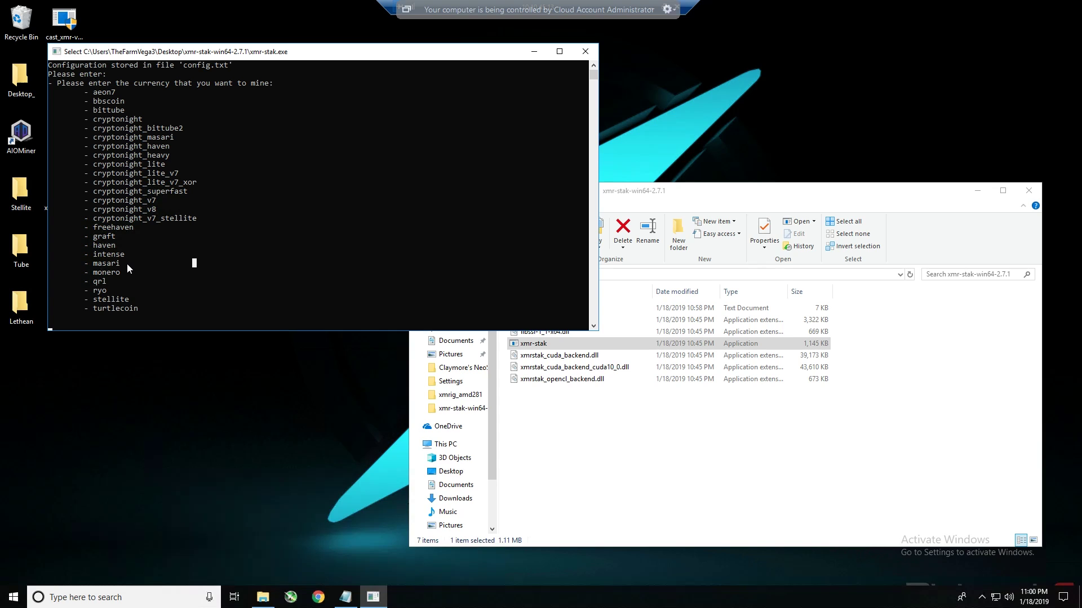
pyautogui.moveTo(121, 263); pyautogui.dragTo(94, 264)
pyautogui.rightClick(130, 265)
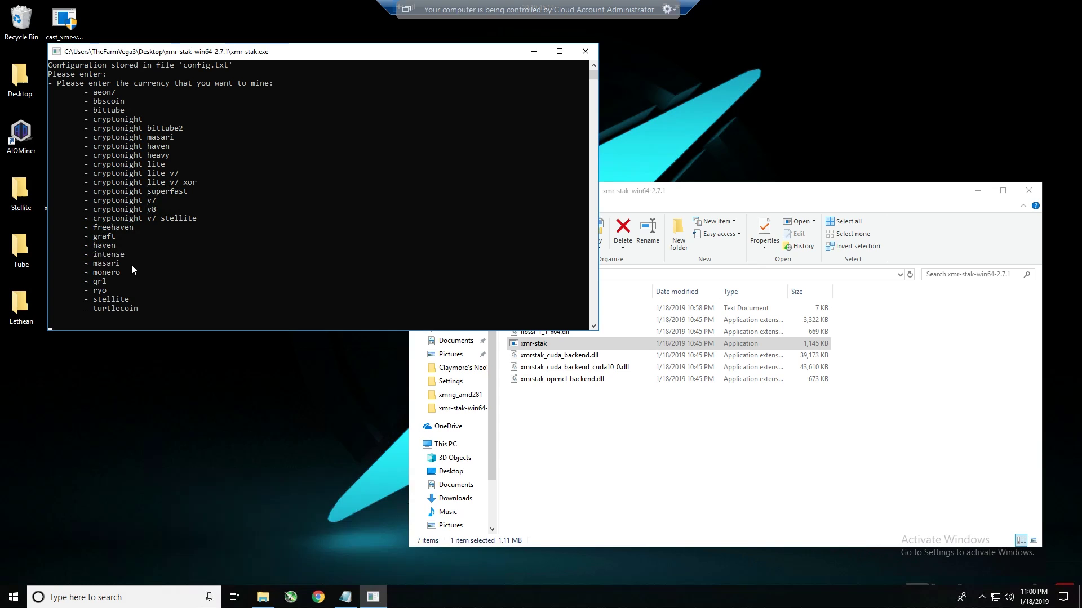
pyautogui.rightClick(145, 313)
pyautogui.press('Return')
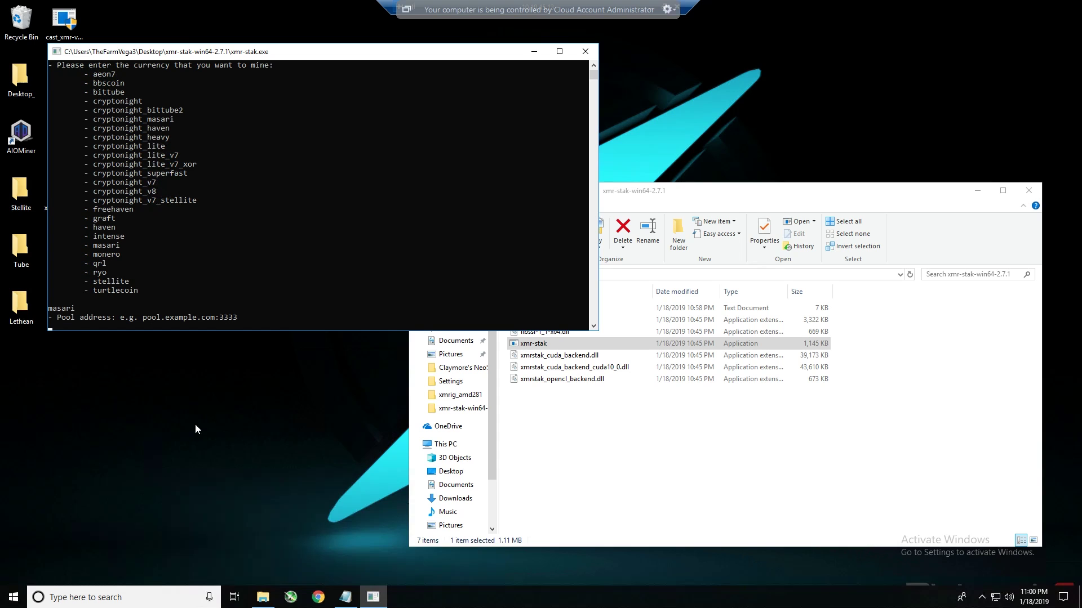
# - Copy the pool address mine-etnocean.thorshammer.cc:6003 from Notepad into the miner's pool prompt
pyautogui.click(346, 597)
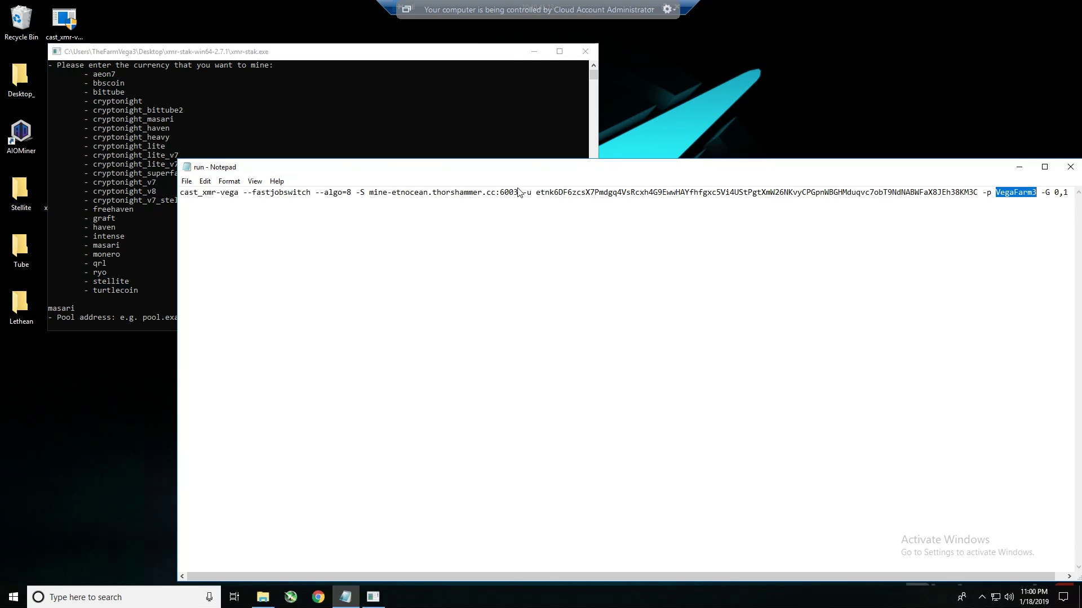
pyautogui.moveTo(519, 192); pyautogui.dragTo(370, 195)
pyautogui.rightClick(373, 193)
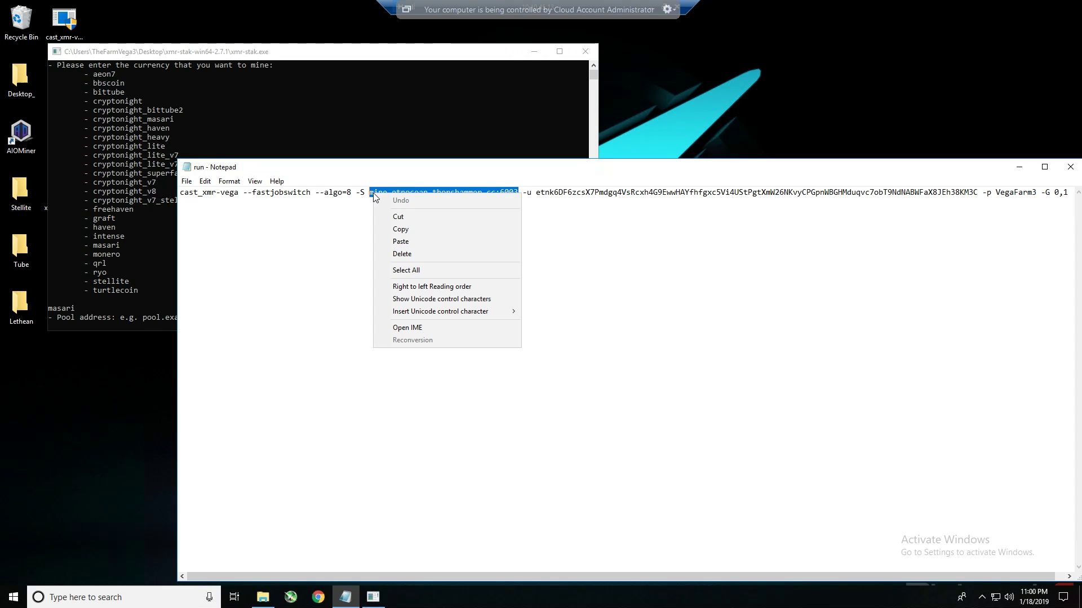
pyautogui.click(405, 230)
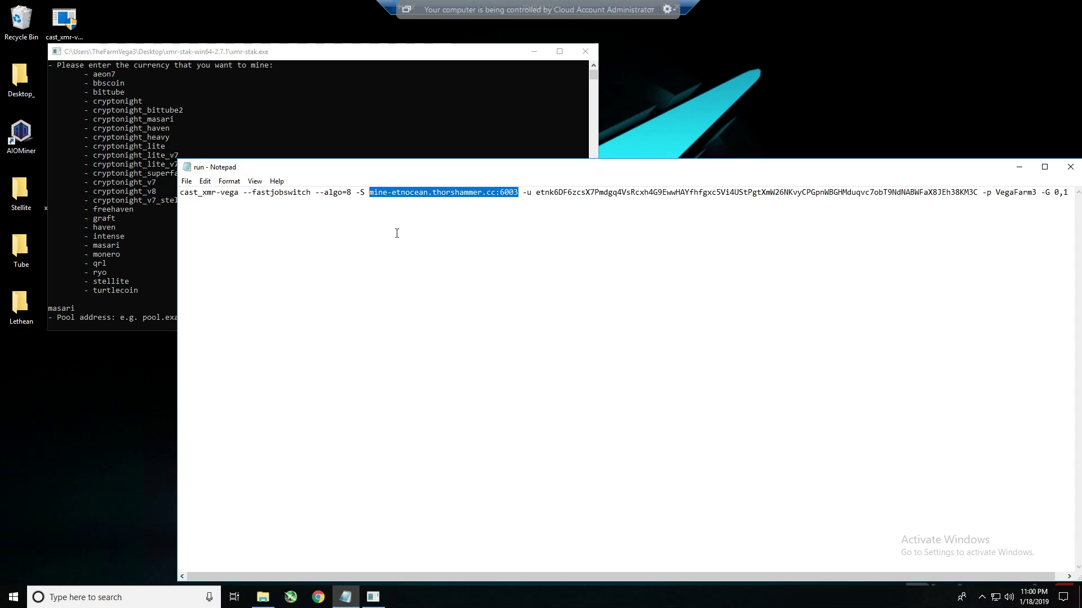
pyautogui.click(134, 273)
pyautogui.rightClick(133, 272)
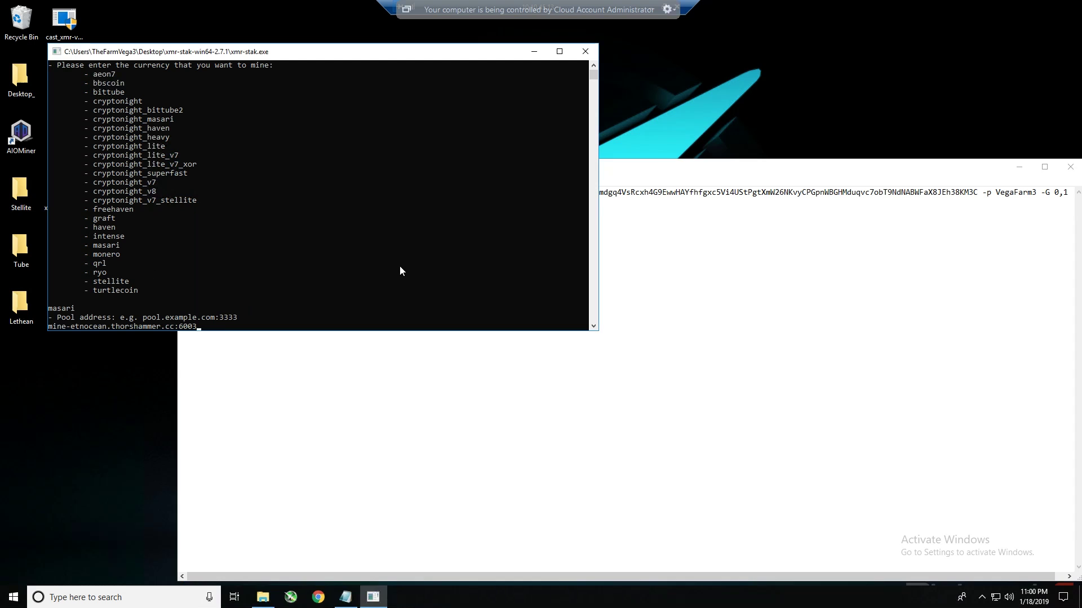
pyautogui.press('Return')
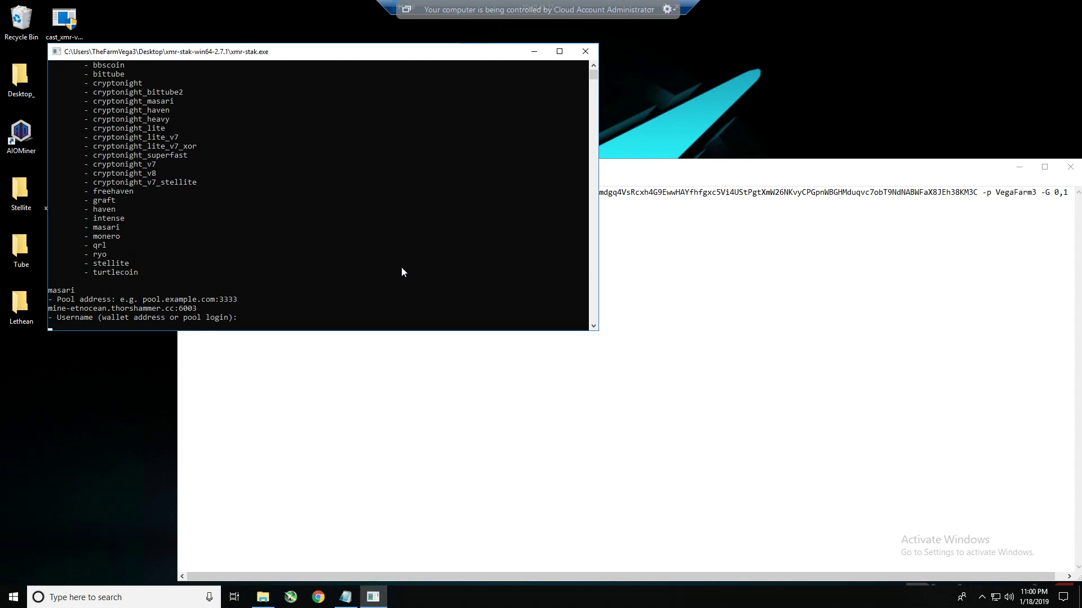
# - Paste the wallet address from Notepad as the pool username and enter x as the password
pyautogui.click(664, 244)
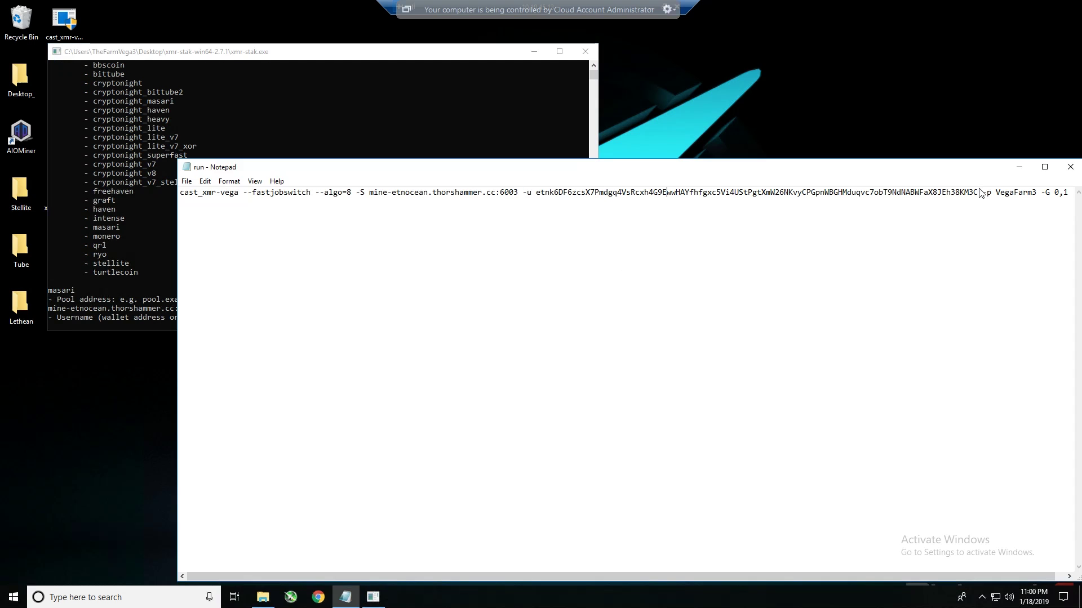
pyautogui.moveTo(979, 193); pyautogui.dragTo(538, 193)
pyautogui.rightClick(538, 194)
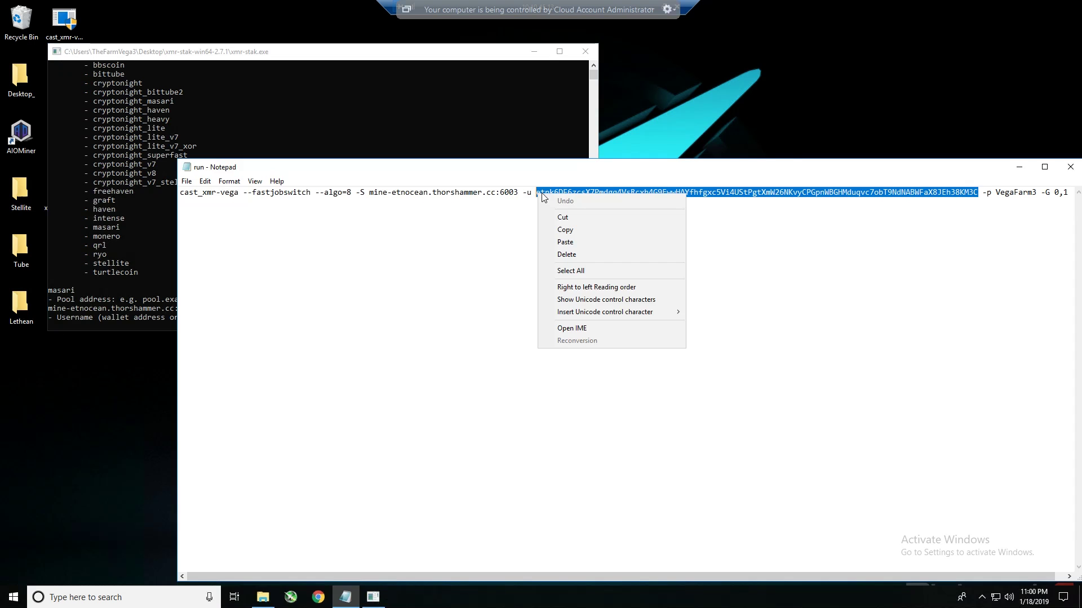
pyautogui.click(573, 229)
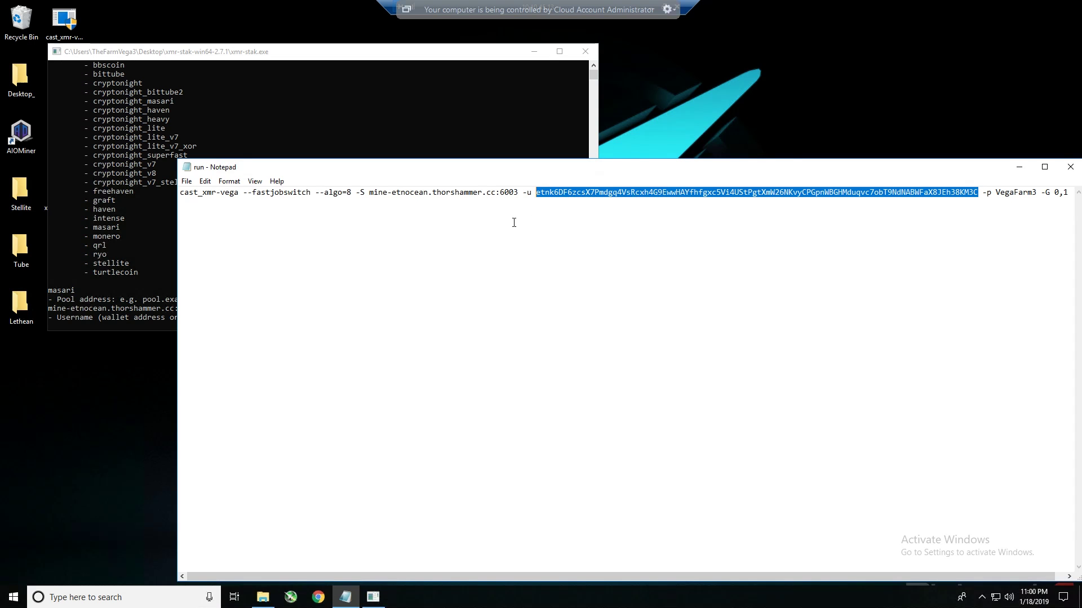
pyautogui.click(143, 303)
pyautogui.rightClick(143, 303)
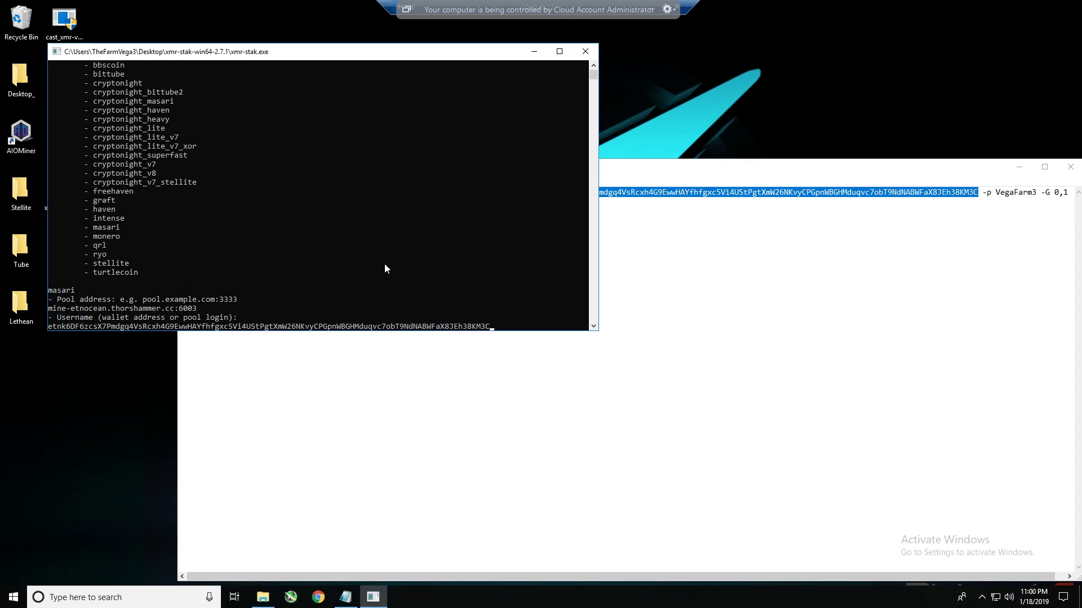
pyautogui.press('Return')
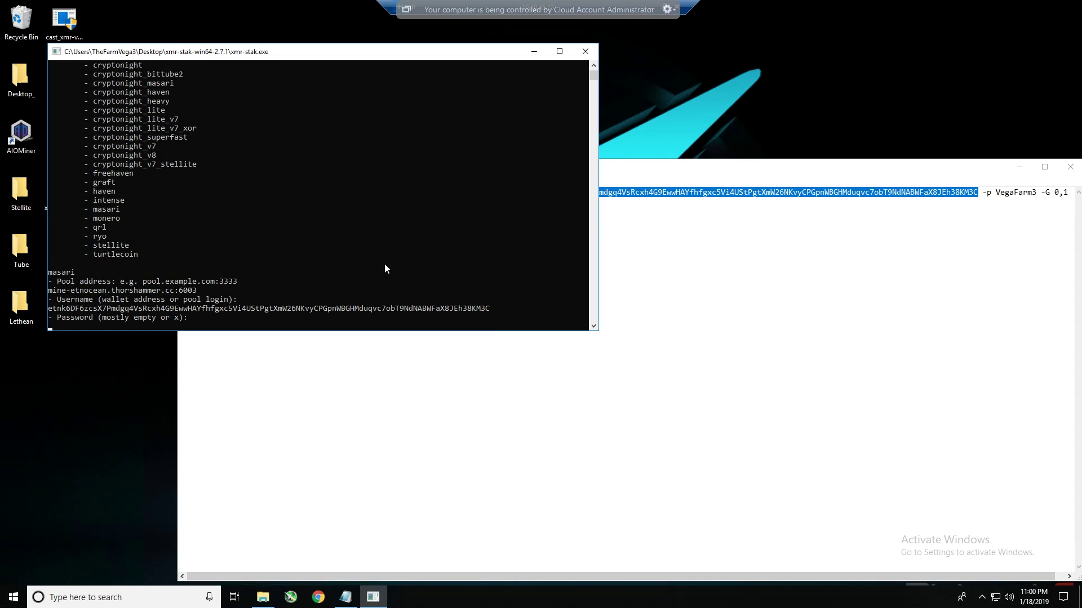
pyautogui.write('x')
pyautogui.press('Return')
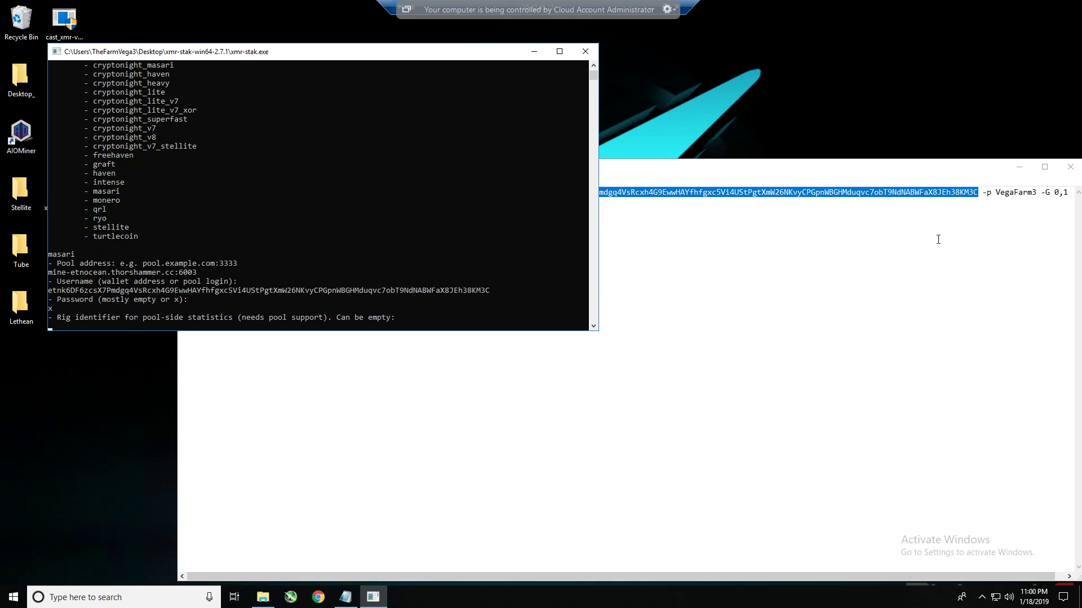
# - Enter VegaFarm4 as the rig identifier, based on VegaFarm3 copied from Notepad
pyautogui.click(1036, 193)
pyautogui.moveTo(1036, 193); pyautogui.dragTo(996, 193)
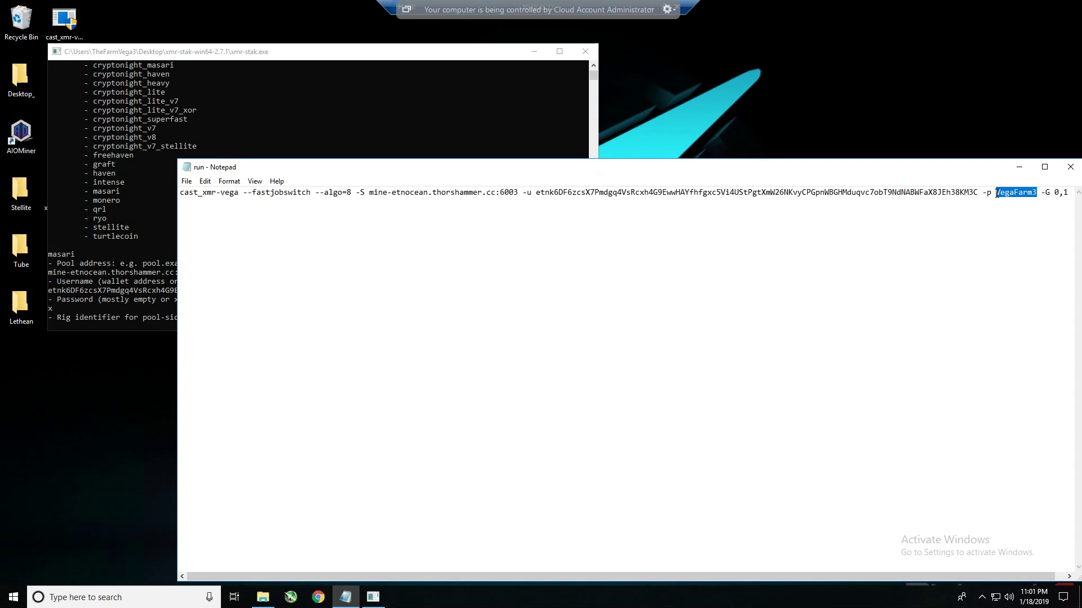
pyautogui.rightClick(1008, 192)
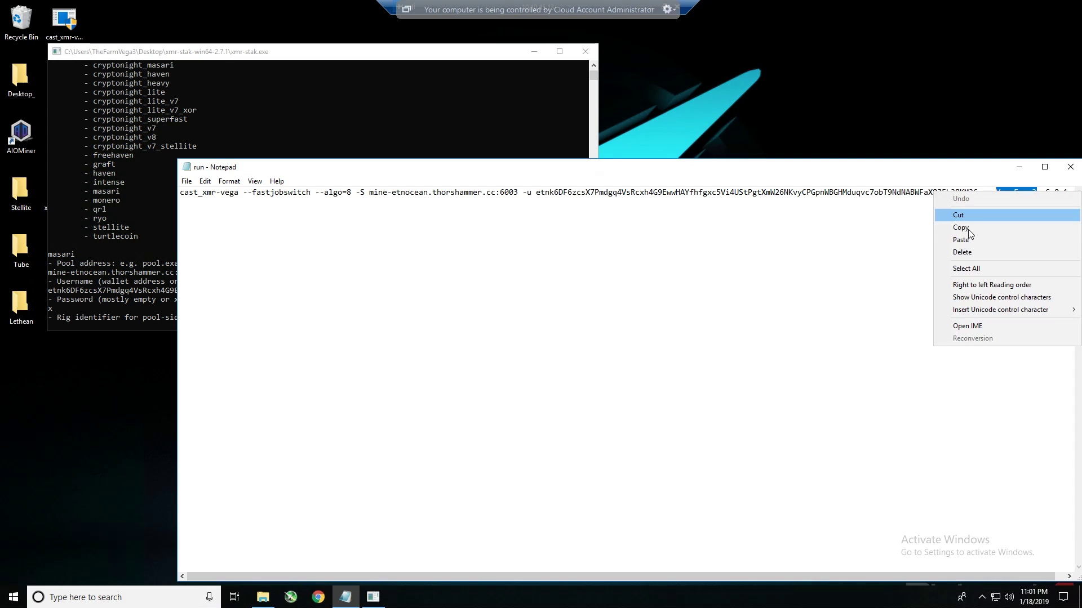
pyautogui.click(968, 229)
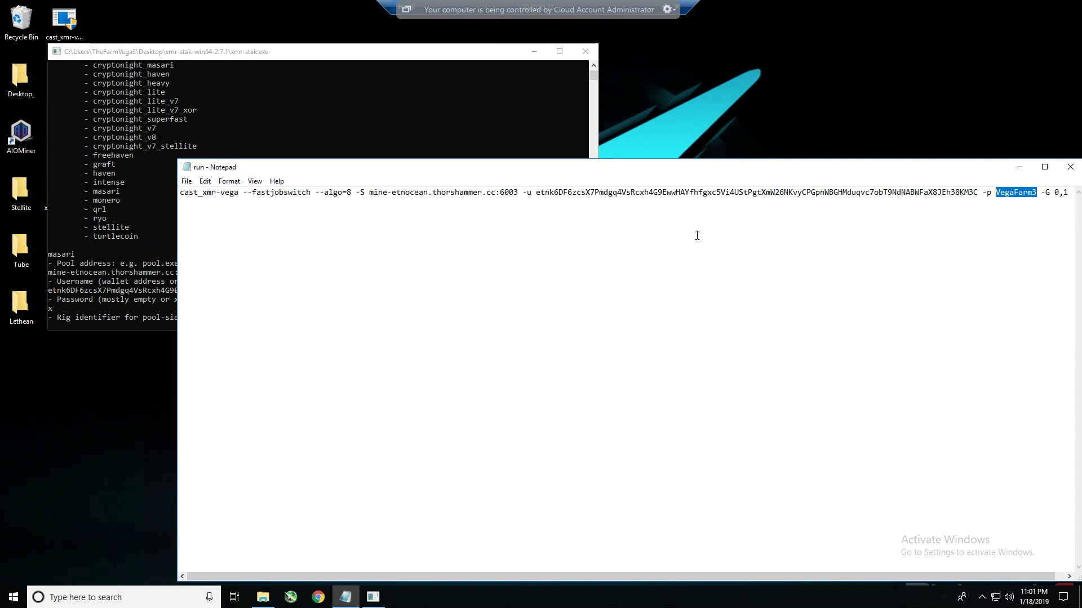
pyautogui.click(116, 319)
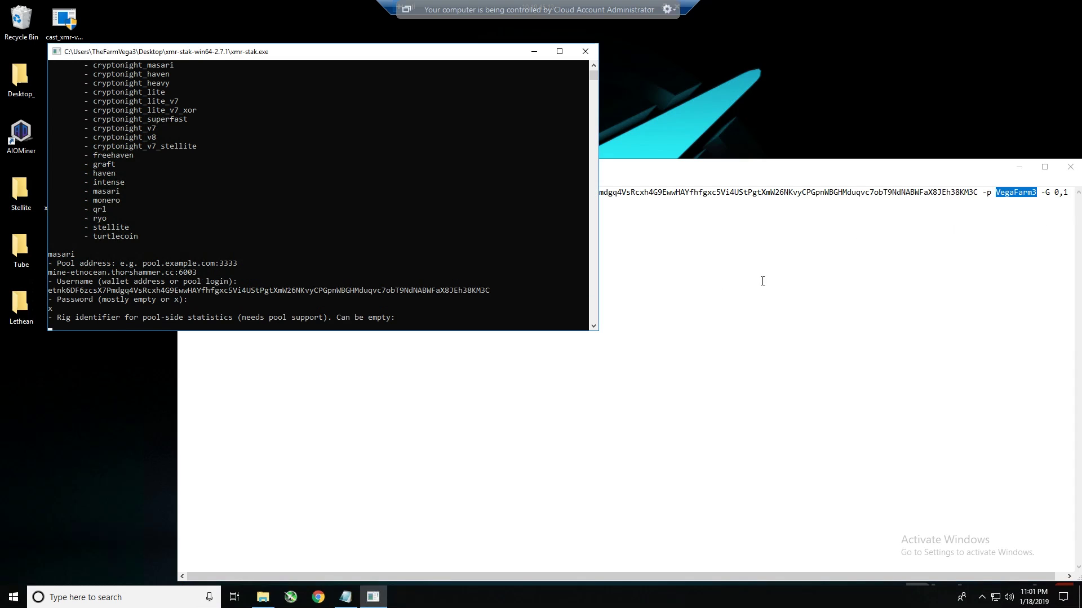
pyautogui.click(216, 300)
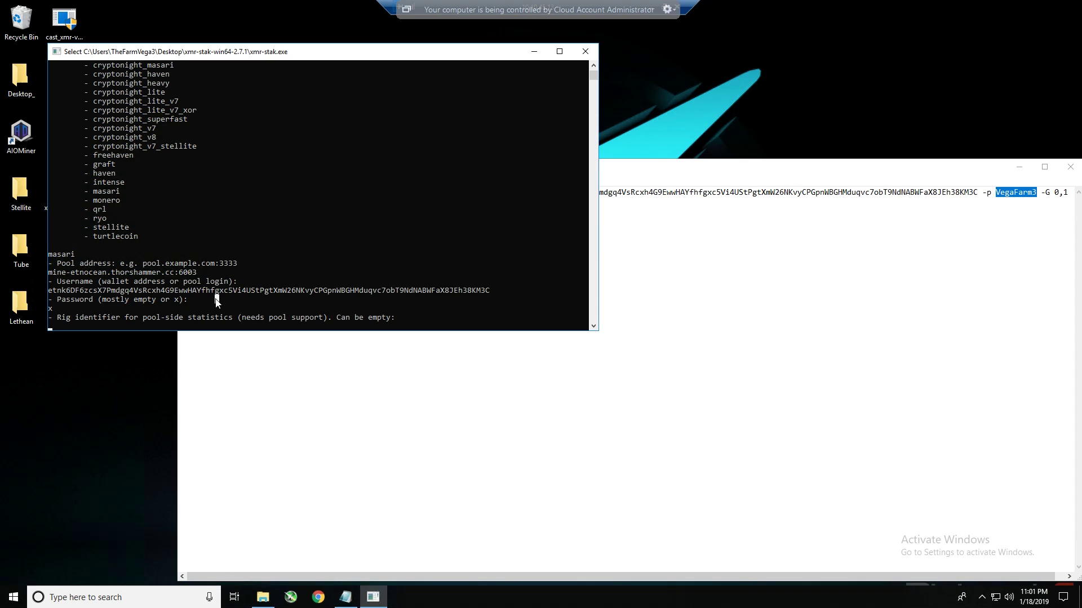
pyautogui.write('V')
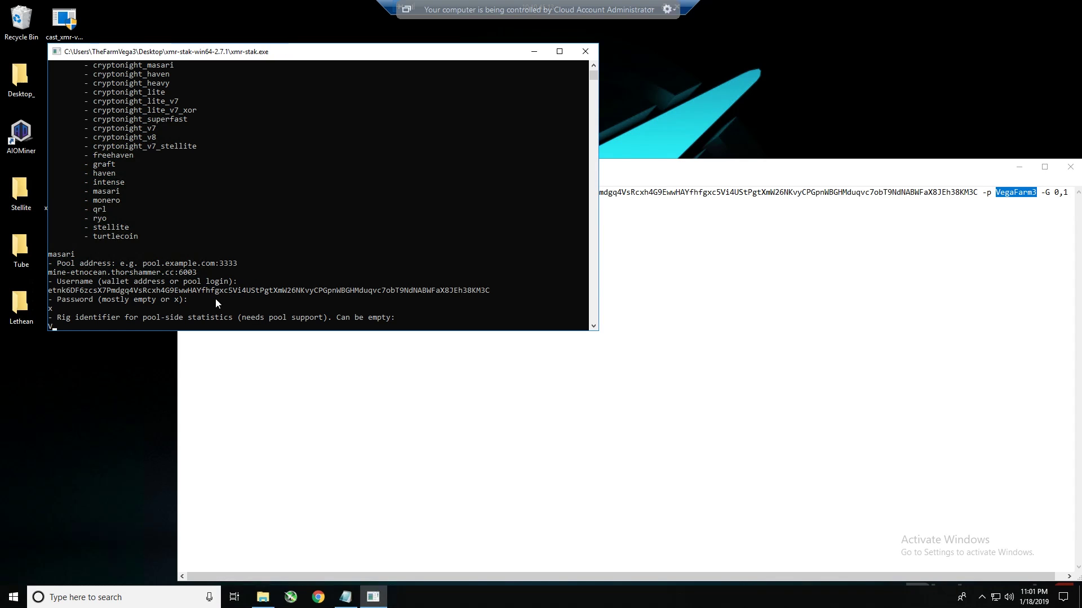
pyautogui.write('ega')
pyautogui.write('Farm4')
pyautogui.press('Return')
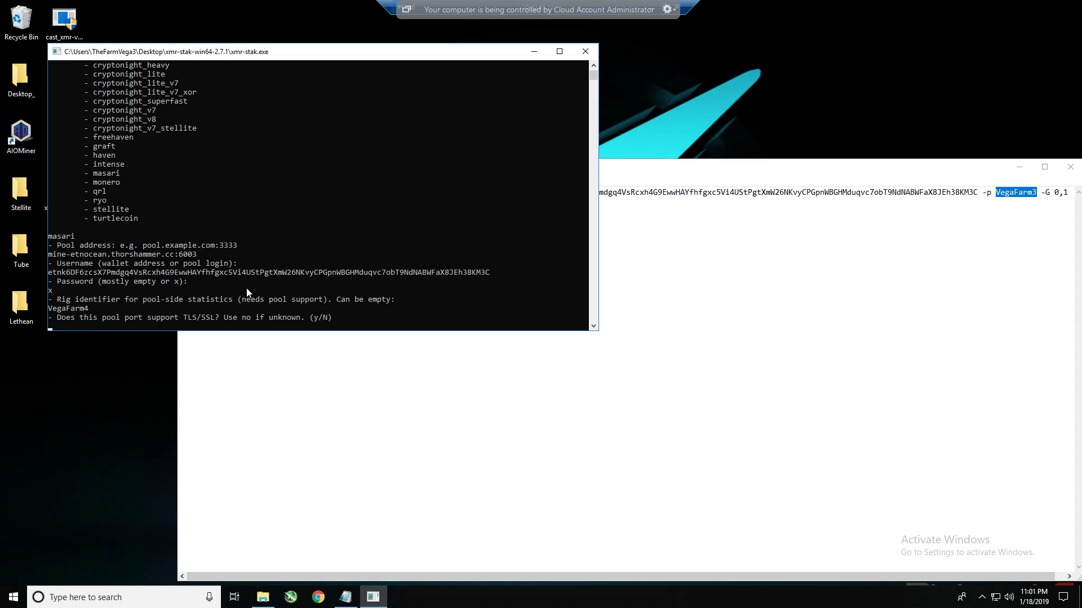
# - Answer n to both the TLS/SSL and nicehash questions
pyautogui.write('n')
pyautogui.press('Return')
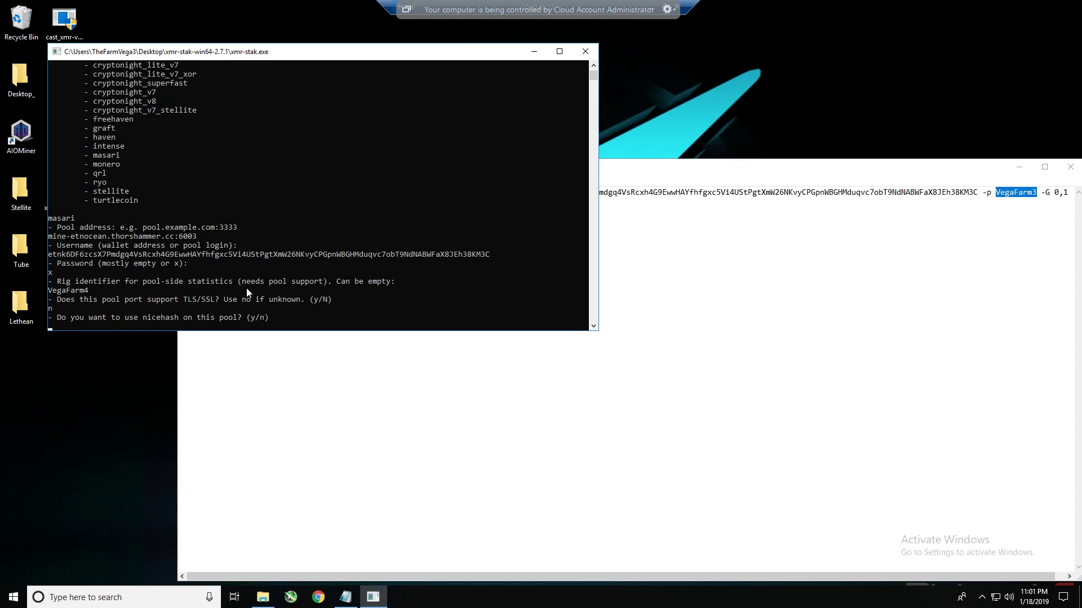
pyautogui.write('n')
pyautogui.press('Return')
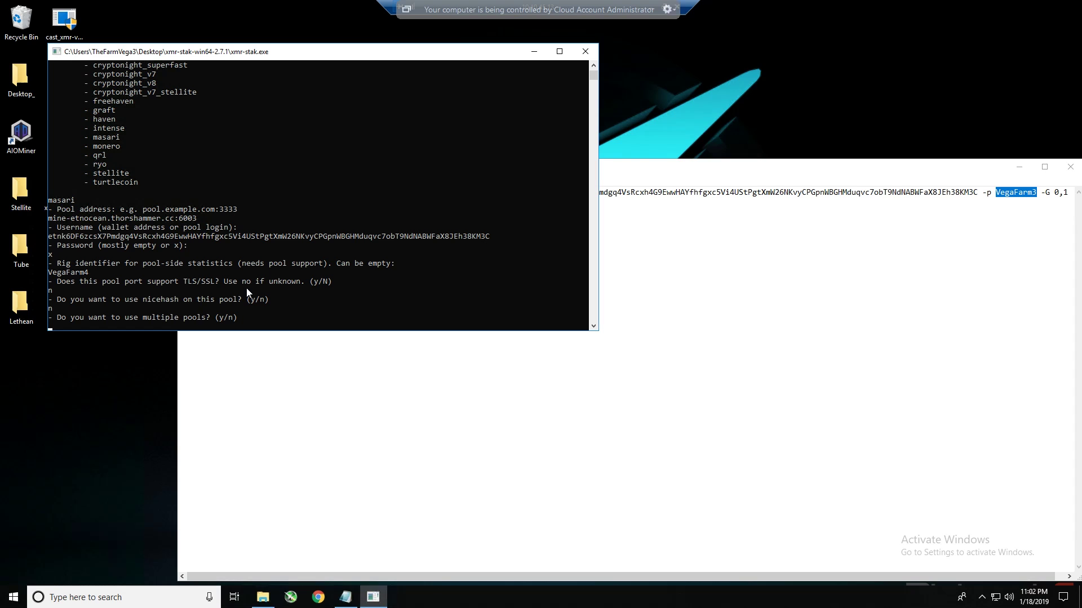
# - Exit the console's selection mode and answer n to the multiple-pools question to start mining
pyautogui.click(247, 292)
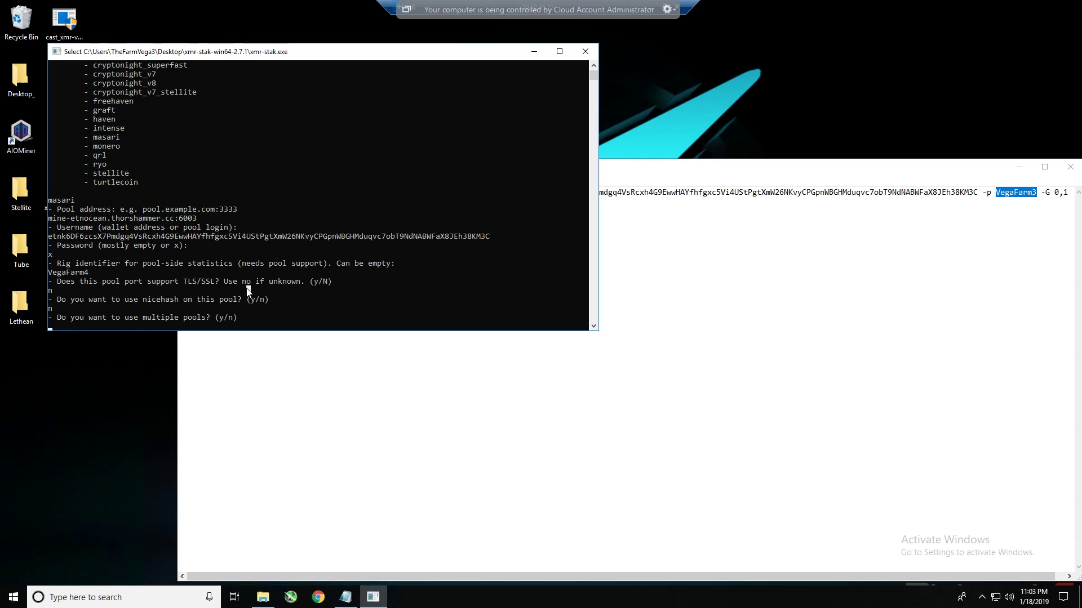
pyautogui.rightClick(248, 291)
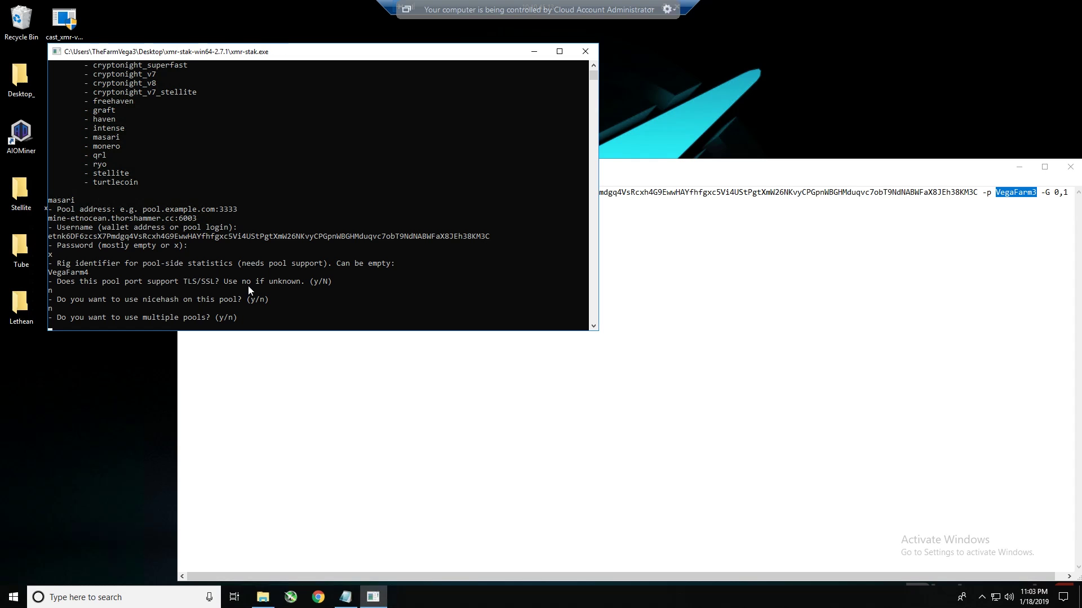
pyautogui.click(250, 291)
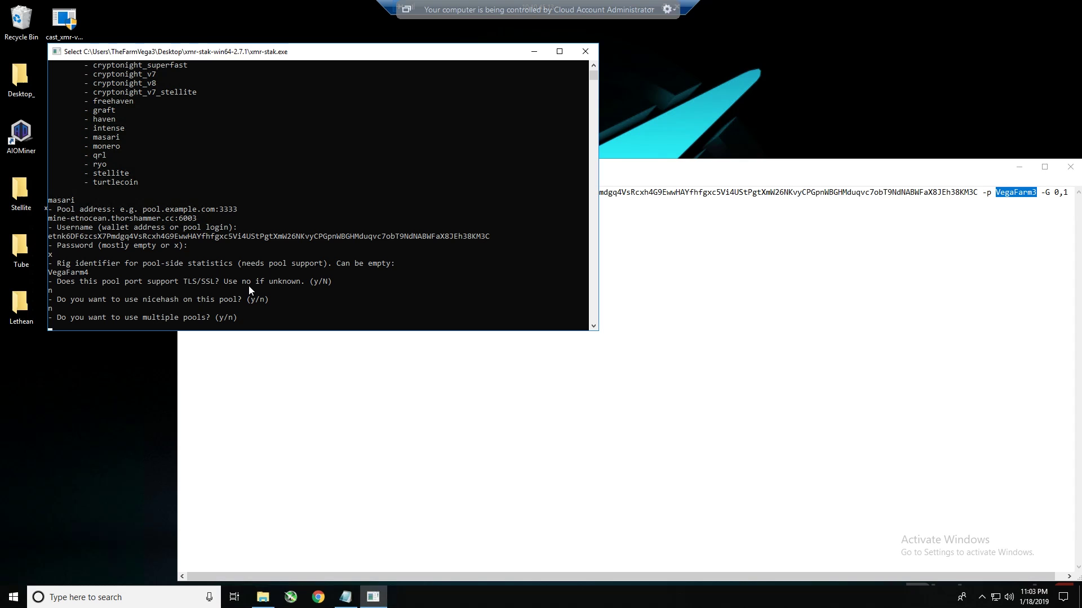
pyautogui.rightClick(248, 285)
pyautogui.write('n')
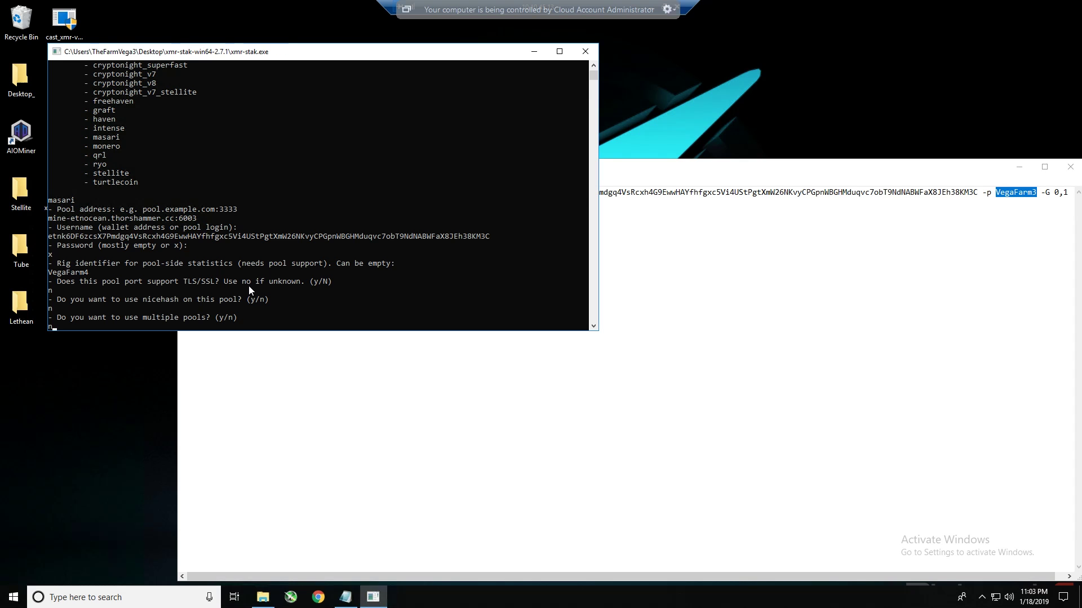
pyautogui.press('Return')
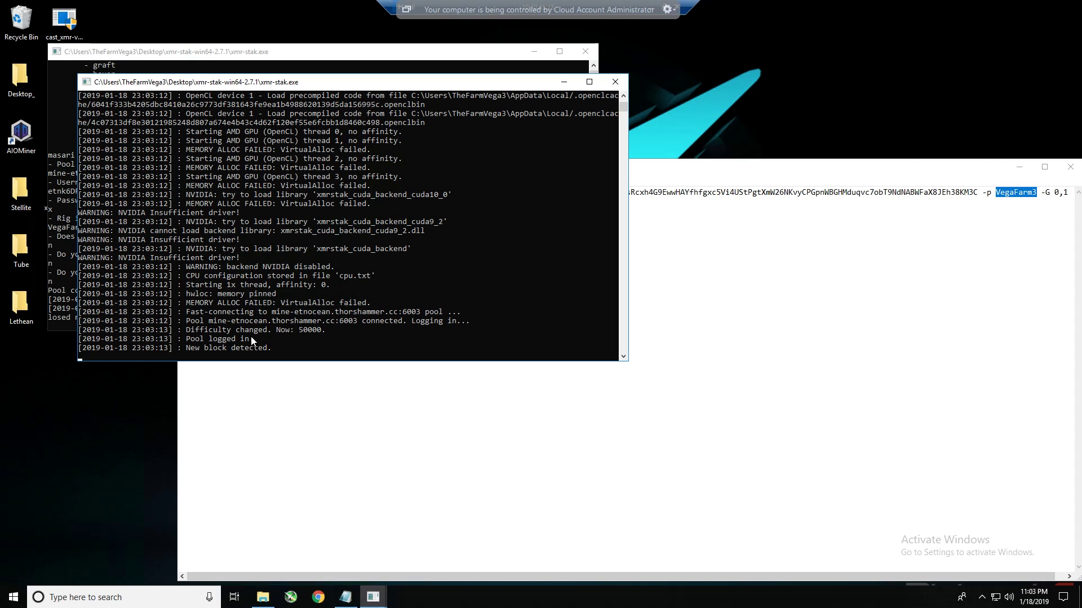
# - Highlight the pool login and 50000 difficulty, resume output, then highlight the accepted-share message
pyautogui.moveTo(251, 338); pyautogui.dragTo(181, 340)
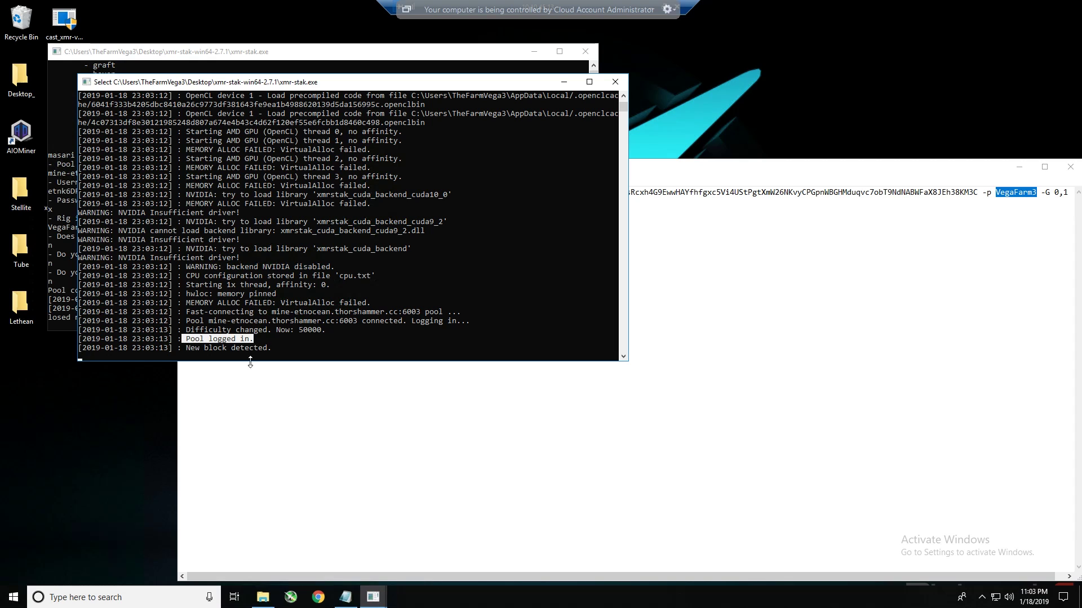
pyautogui.click(306, 333)
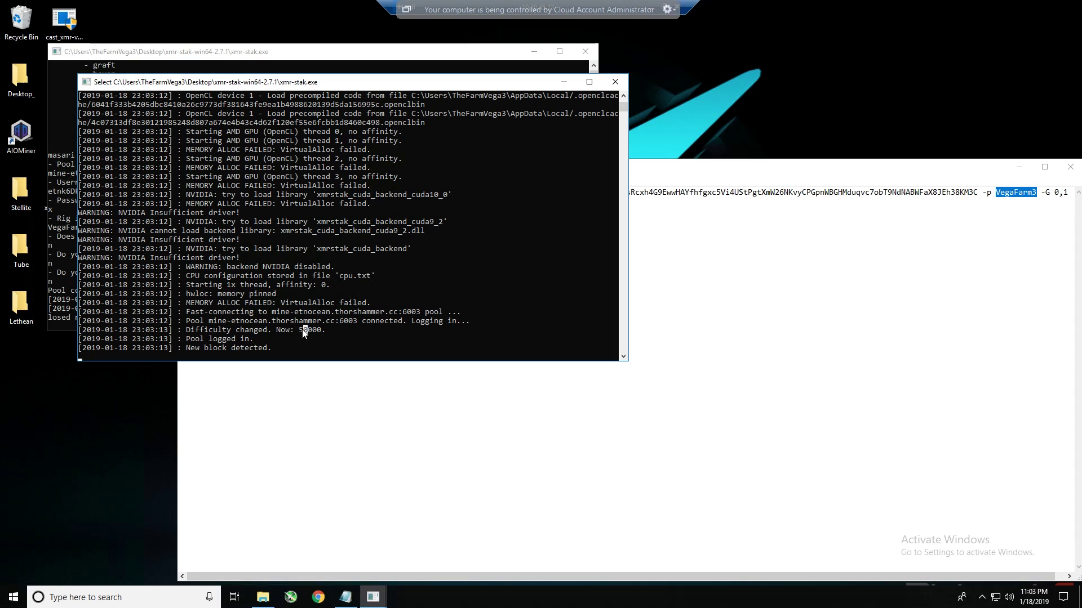
pyautogui.press('Escape')
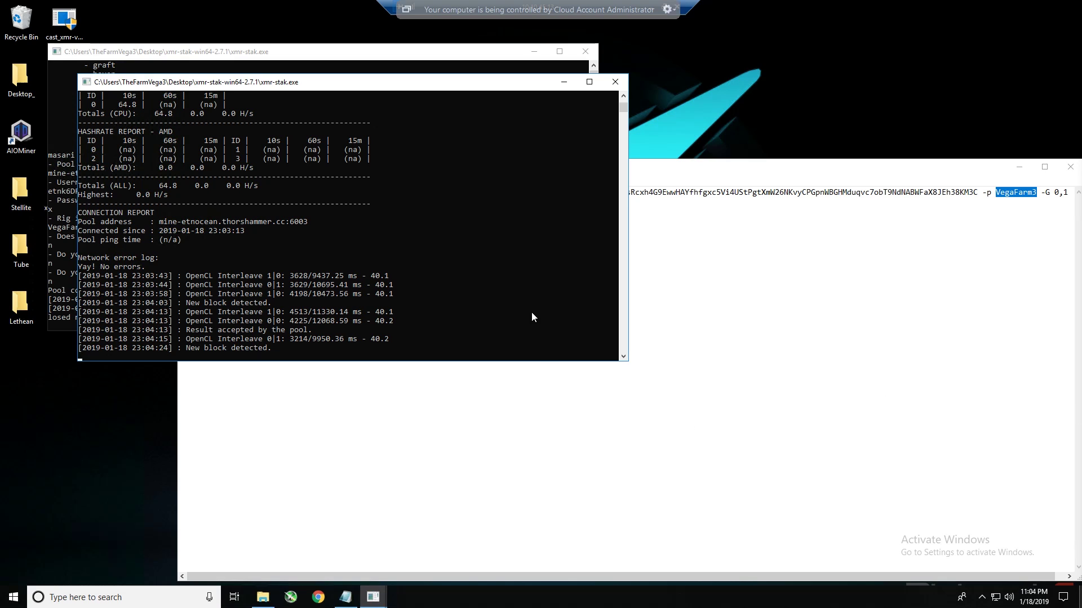
pyautogui.moveTo(315, 330)
pyautogui.mouseDown()
pyautogui.moveTo(182, 329)
pyautogui.moveTo(329, 326)
pyautogui.mouseUp()
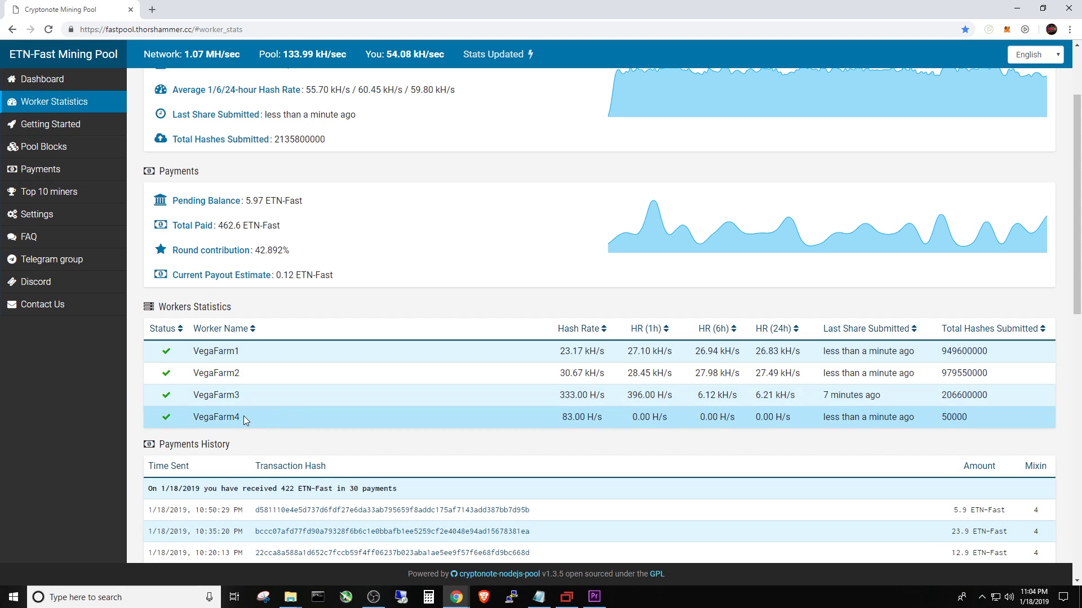
# - Highlight the VegaFarm4 row in Worker Statistics, then minimize Chrome
pyautogui.moveTo(242, 417); pyautogui.dragTo(194, 418)
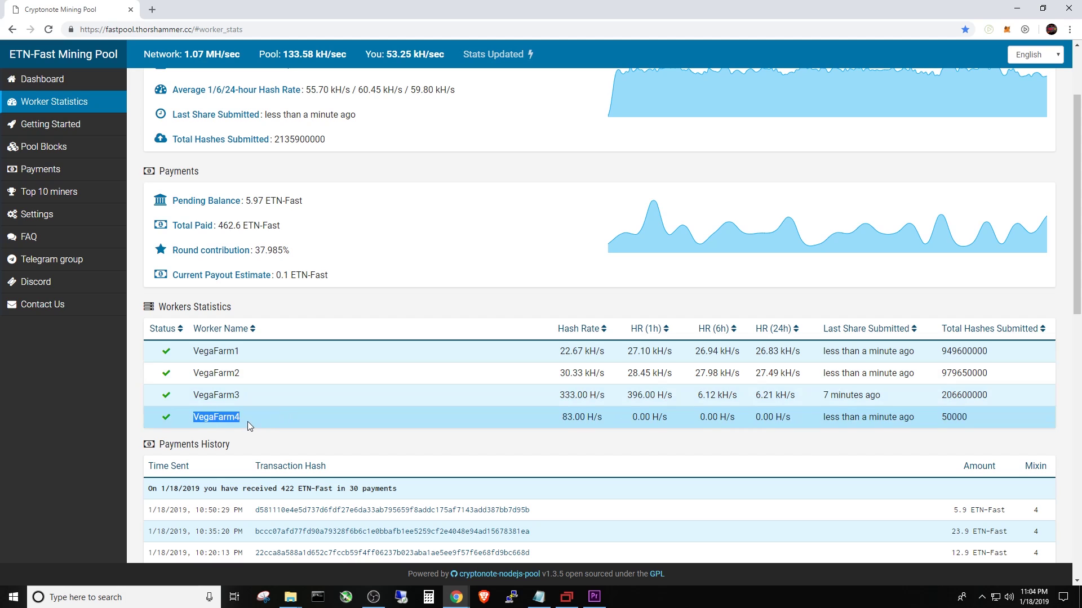
pyautogui.click(1014, 10)
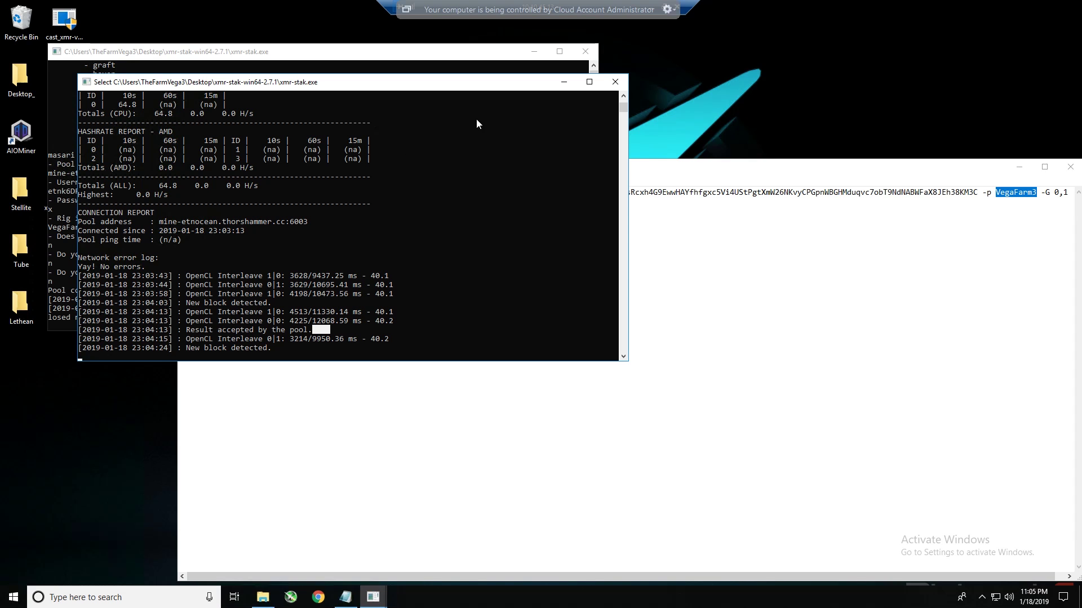
# - Close both xmr-stak console windows
pyautogui.click(615, 82)
pyautogui.click(585, 51)
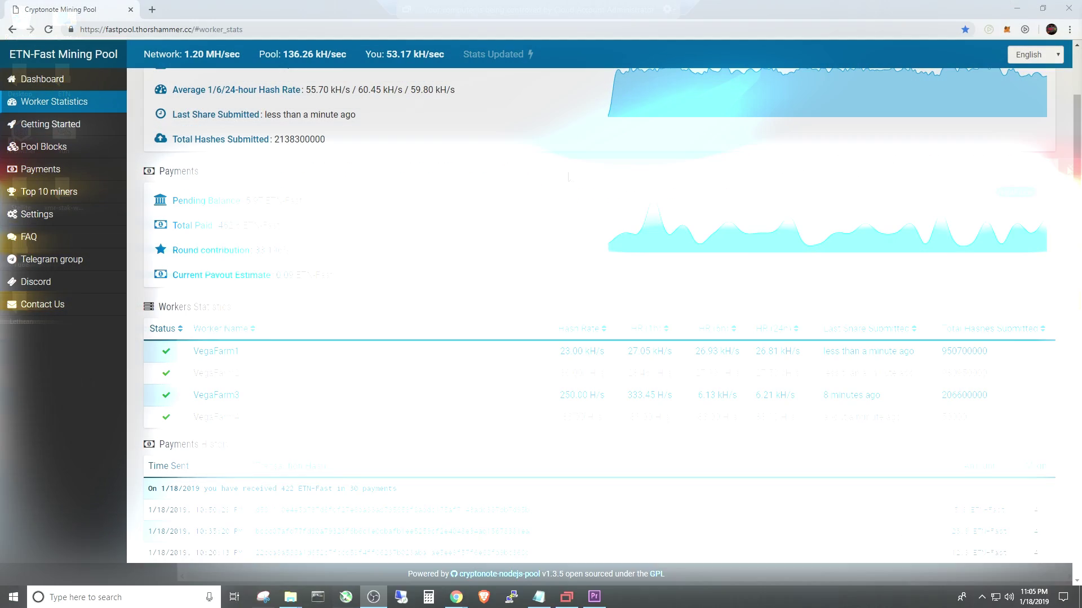